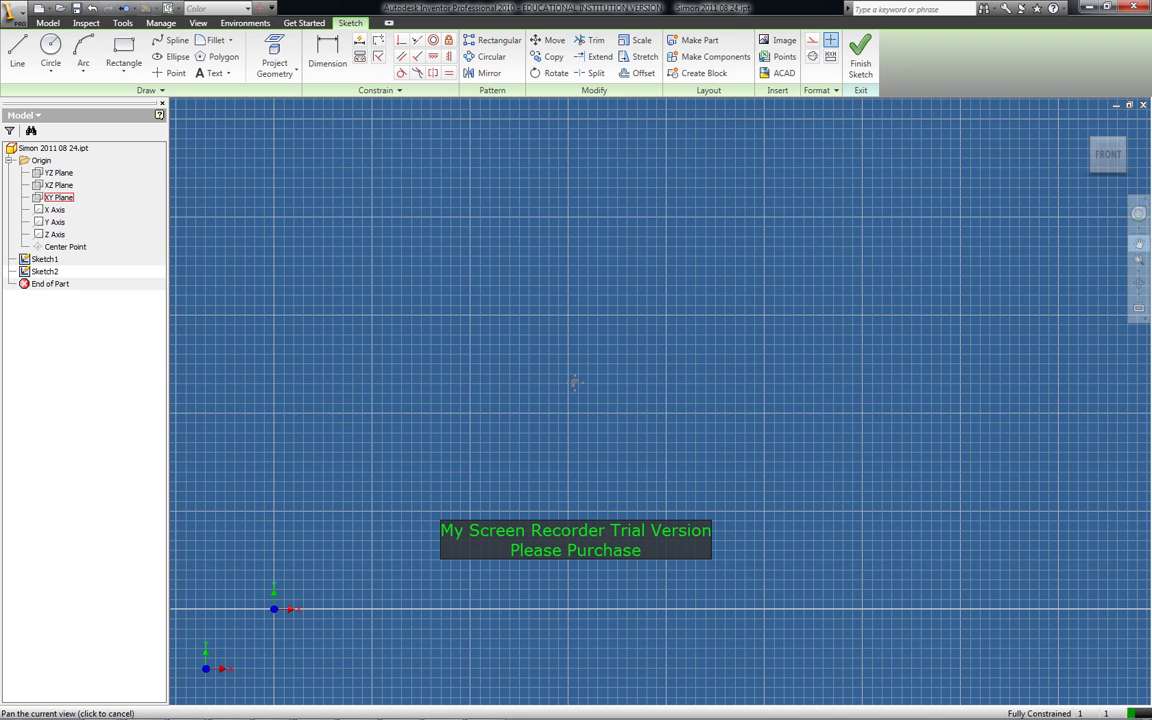
Step: Open the part's Document Settings from the Manage tools to check its units
click(163, 24)
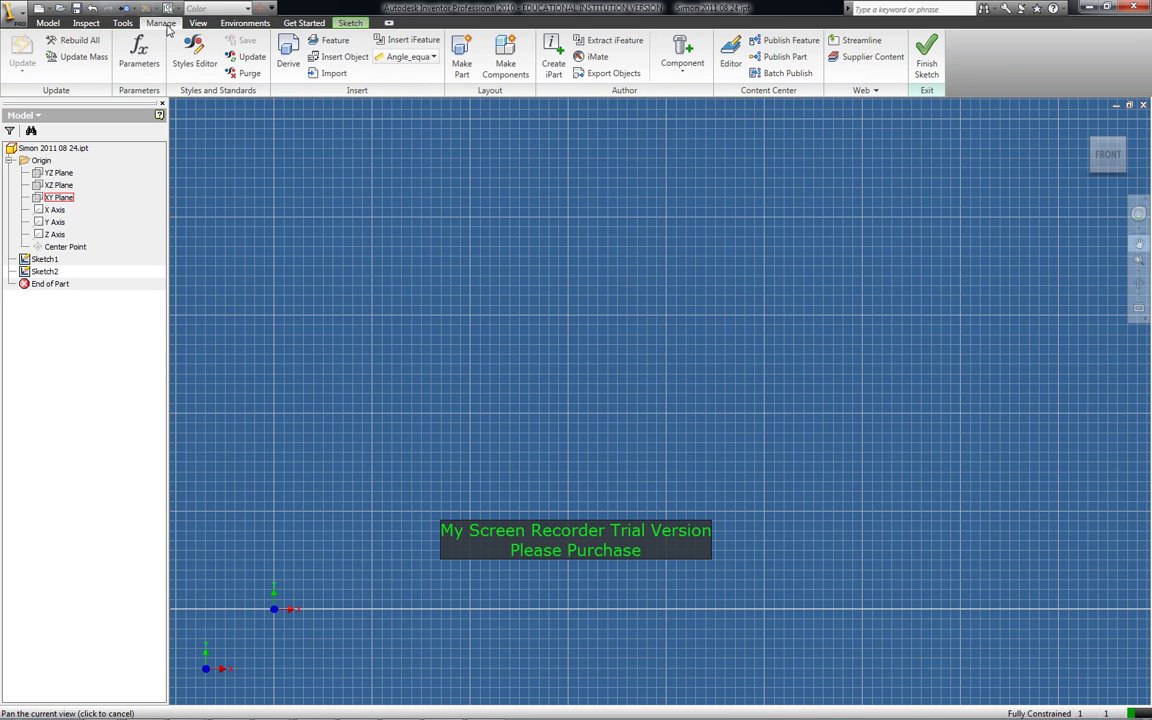
click(122, 23)
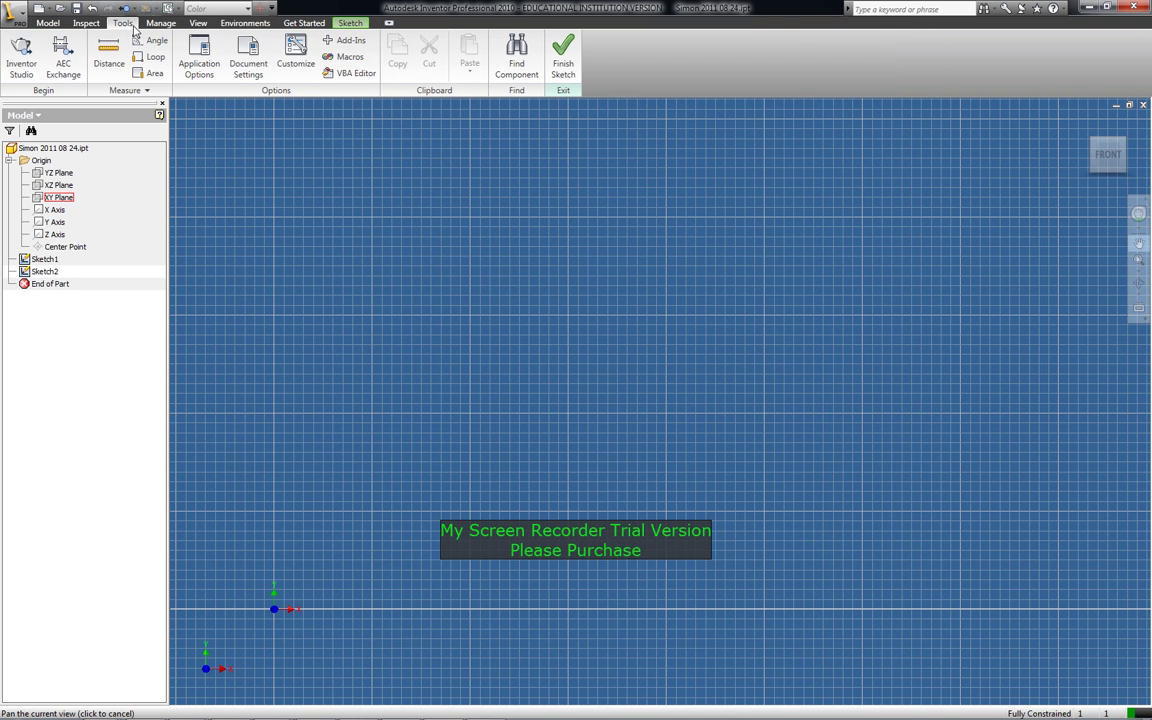
click(248, 60)
Step: Check the millimetre units, then the Sketch tab's 1.000 mm snap spacing and grid settings
click(454, 199)
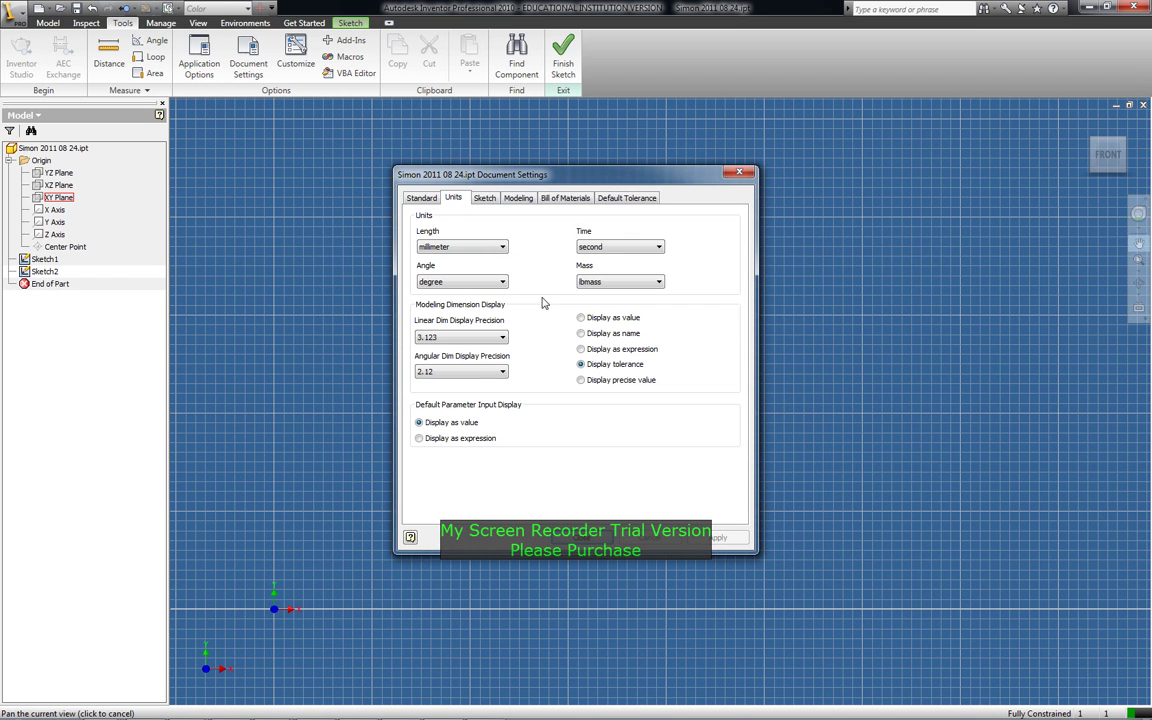
click(480, 199)
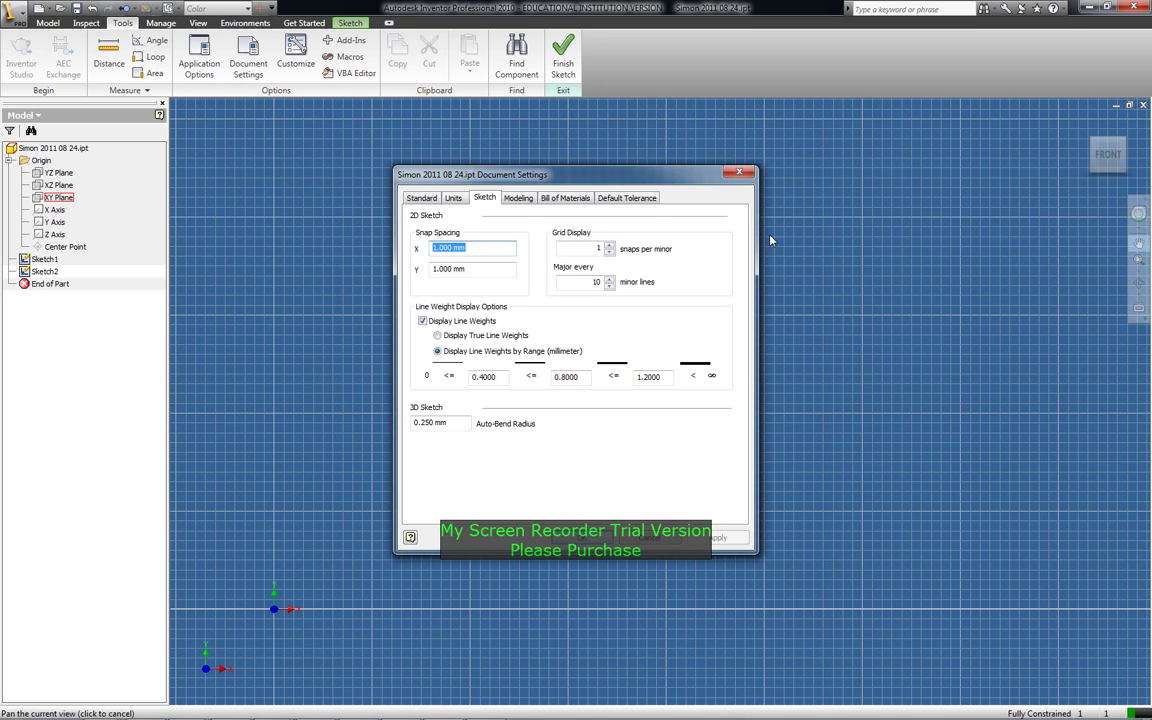
Step: Close Document Settings and go back to the sketch's 2D drawing tools
click(650, 538)
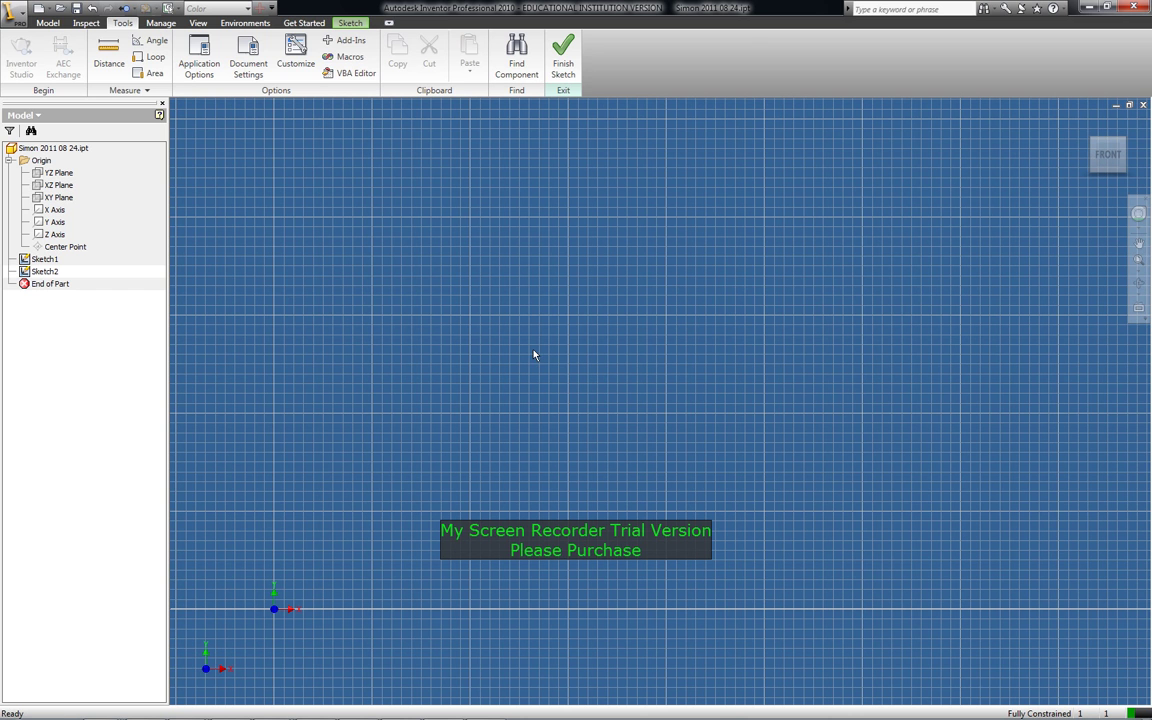
click(48, 23)
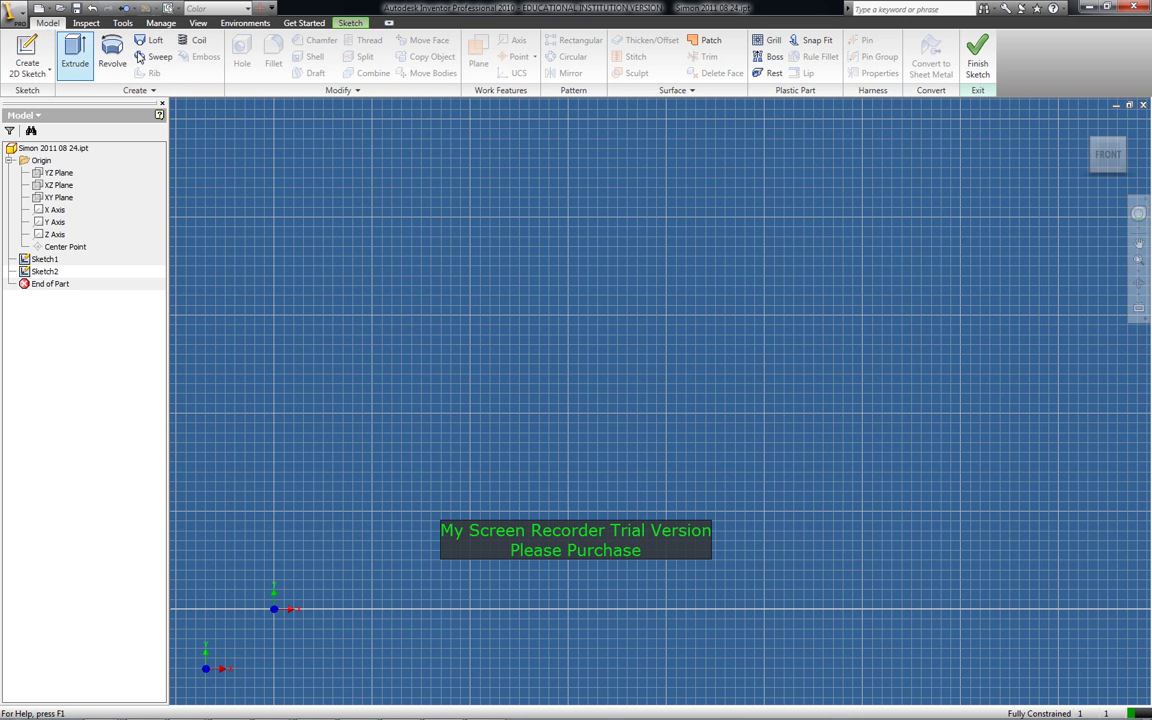
click(29, 75)
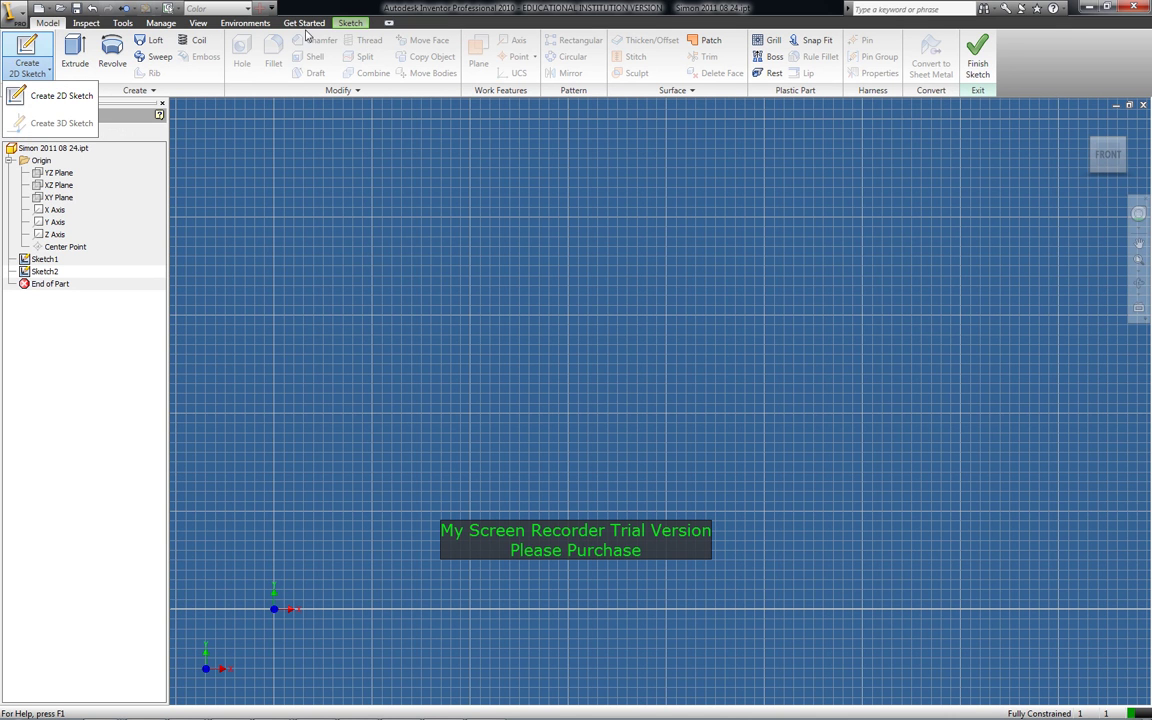
click(347, 22)
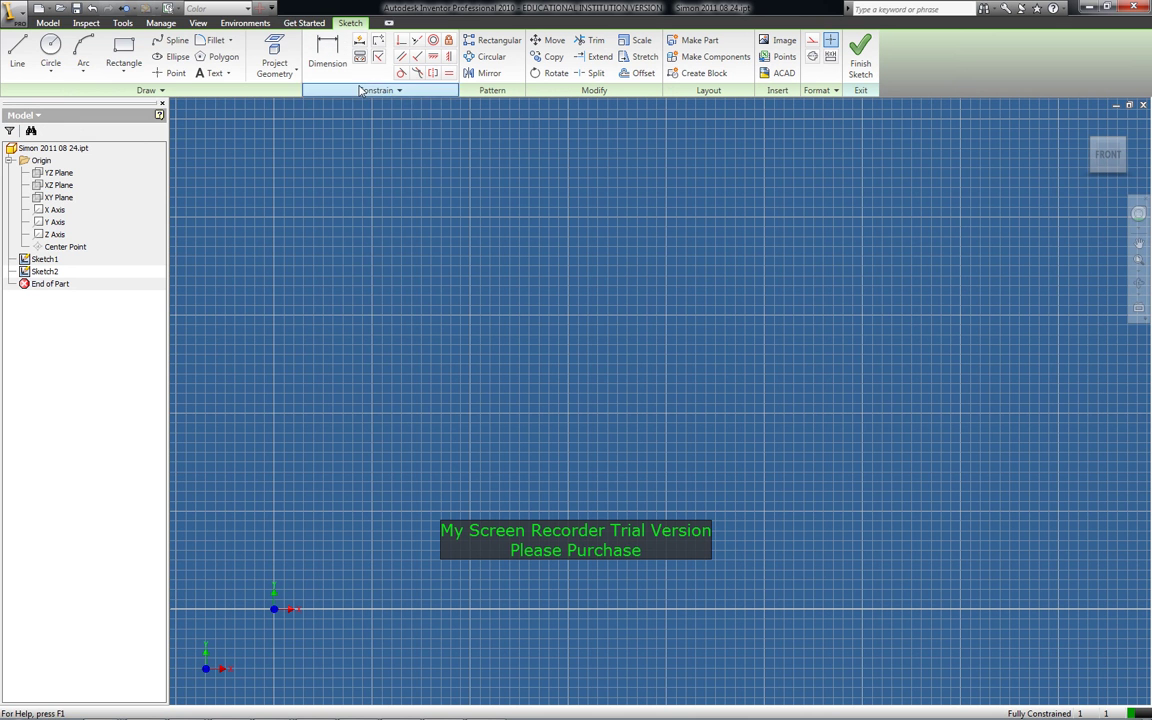
Step: Draw a two-point rectangle with its first corner above and right of the origin
click(123, 70)
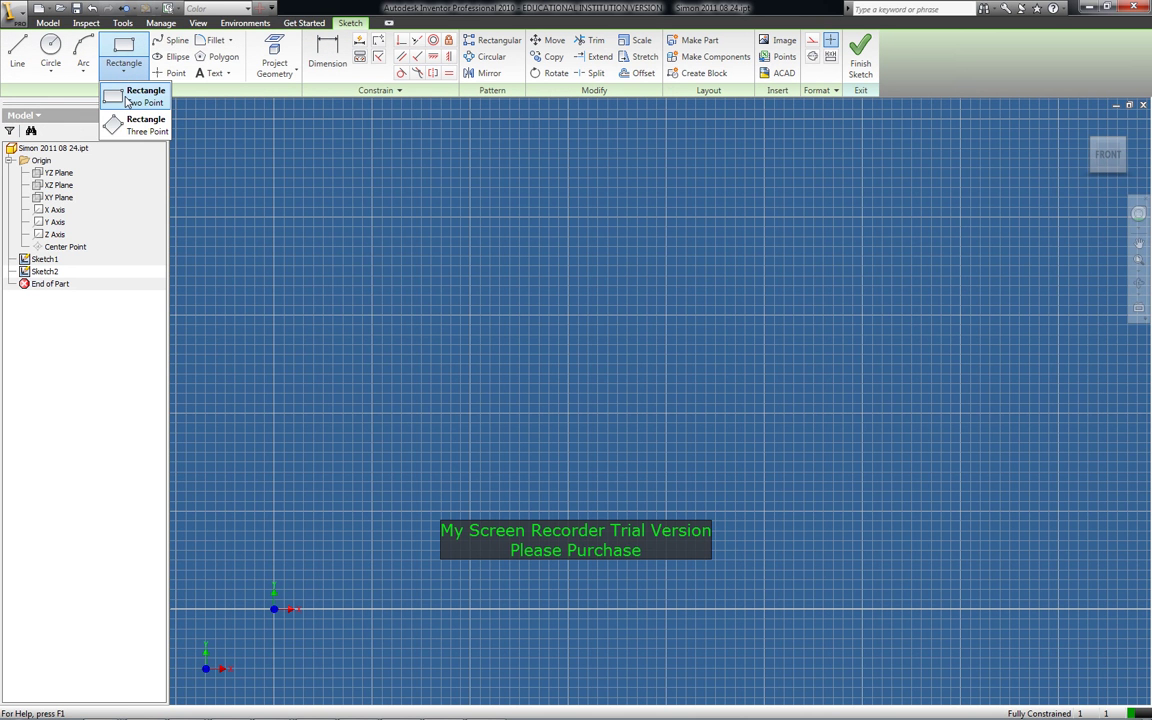
click(130, 96)
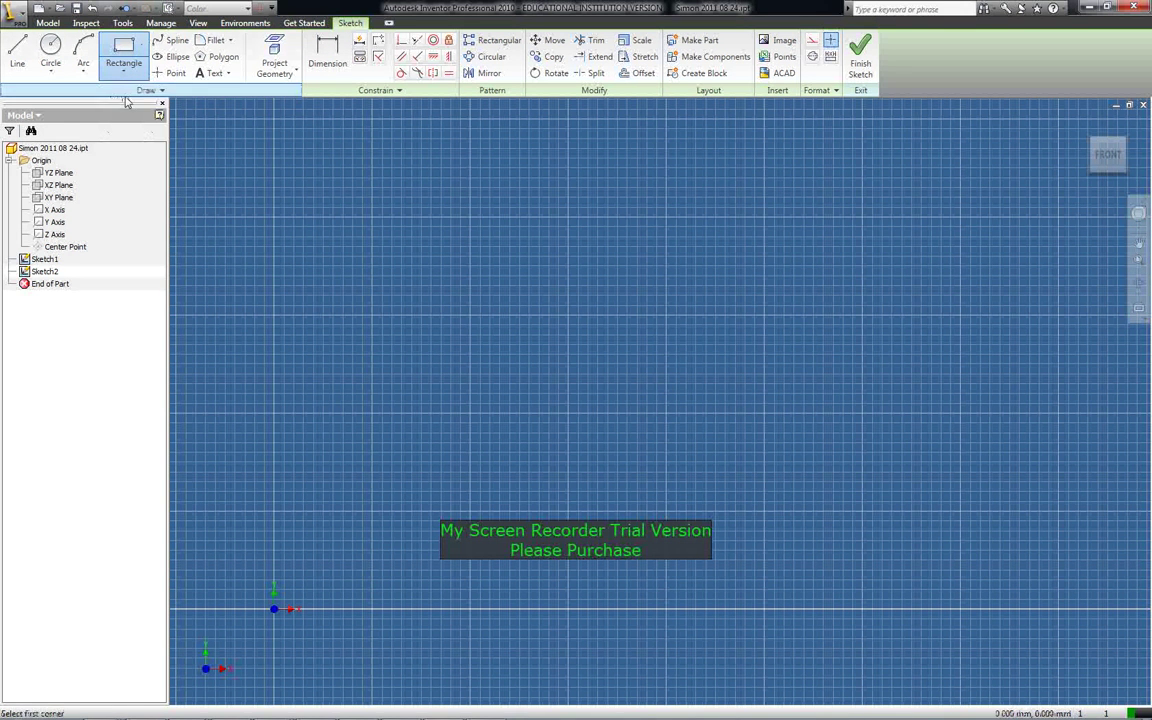
click(372, 503)
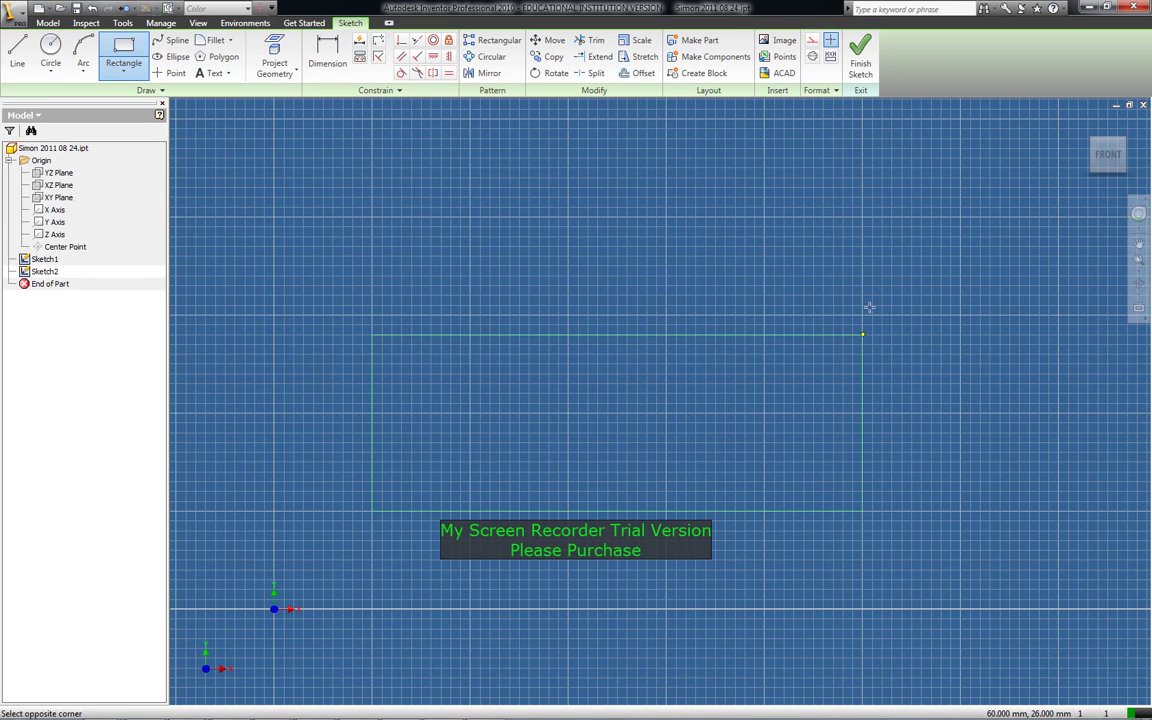
click(862, 217)
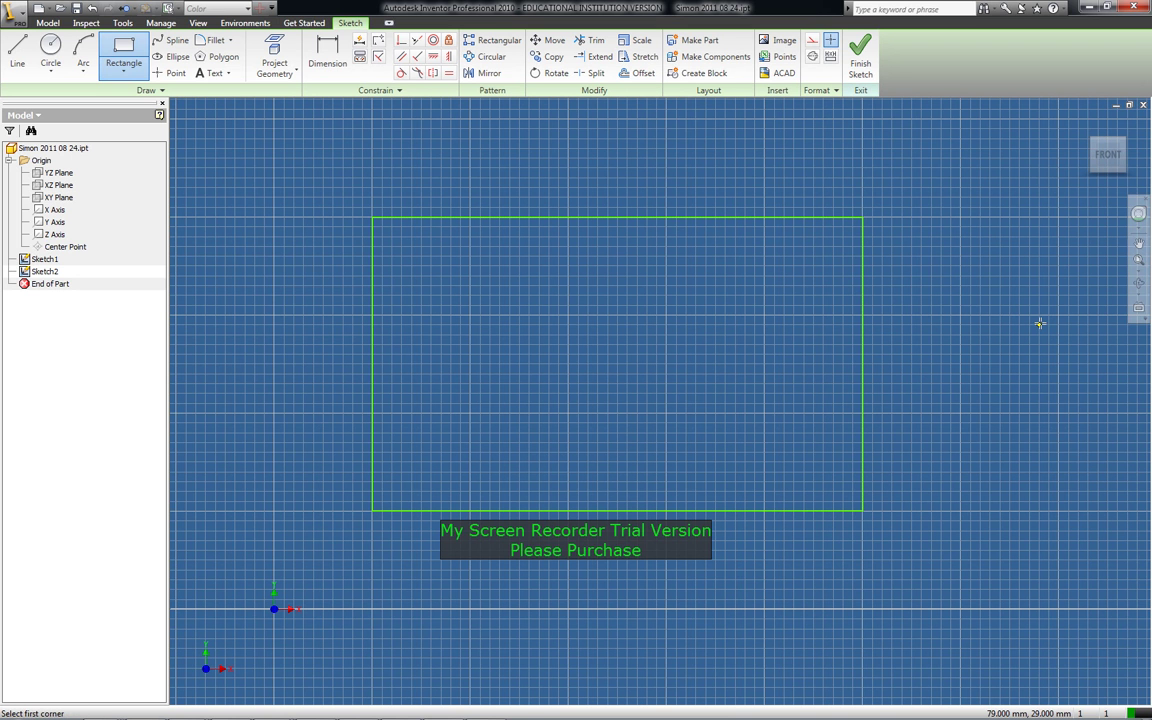
key(Escape)
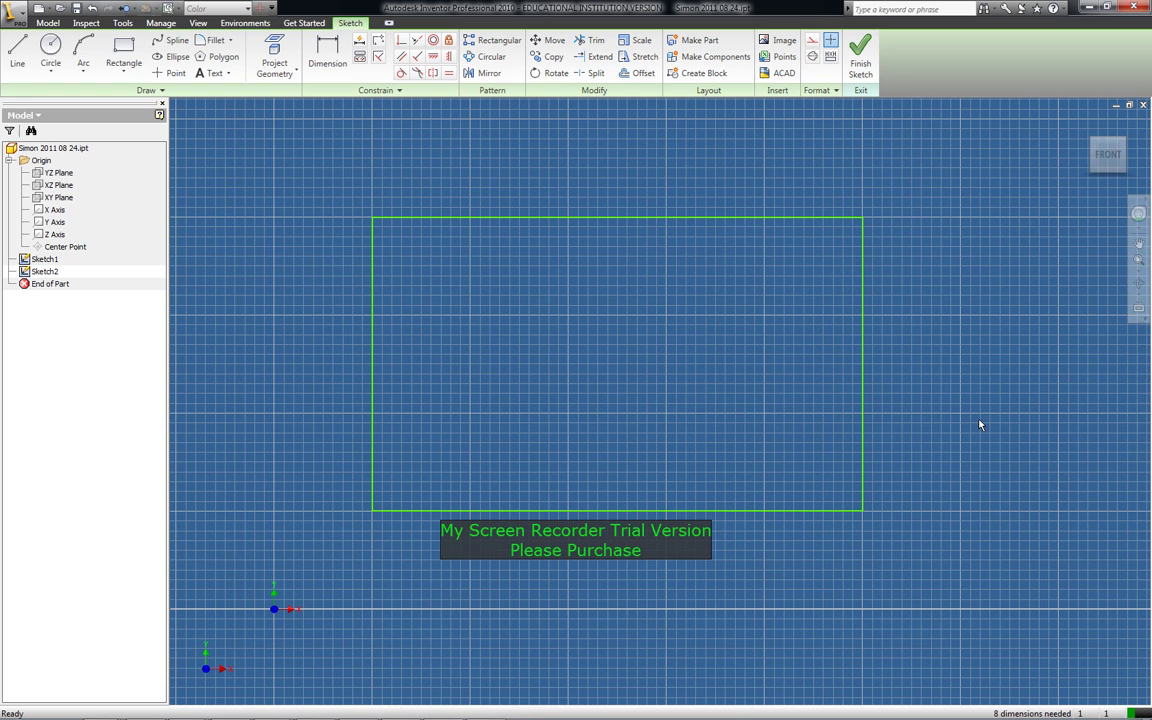
Step: Orbit the view to see the rectangle sketch in perspective
click(1140, 285)
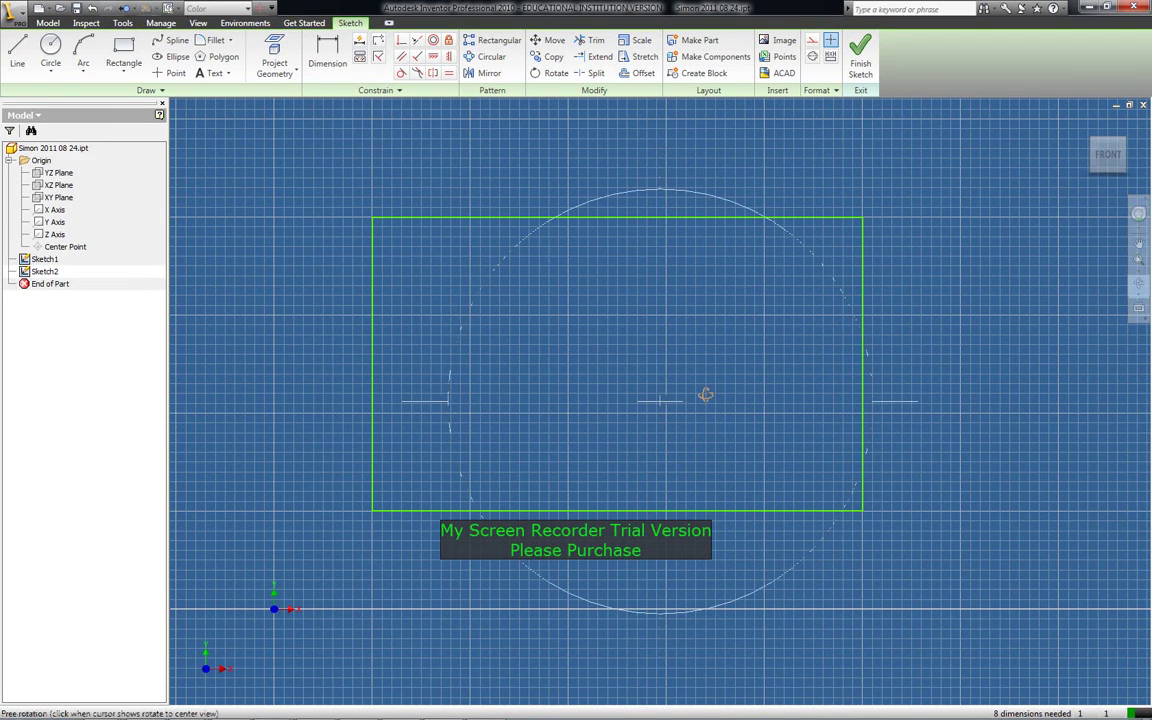
mouse_move(689, 393)
mouse_down()
mouse_move(686, 342)
mouse_move(712, 285)
mouse_move(748, 257)
mouse_move(782, 278)
mouse_move(787, 260)
mouse_move(712, 242)
mouse_move(676, 252)
mouse_move(675, 290)
mouse_move(676, 246)
mouse_move(686, 268)
mouse_up()
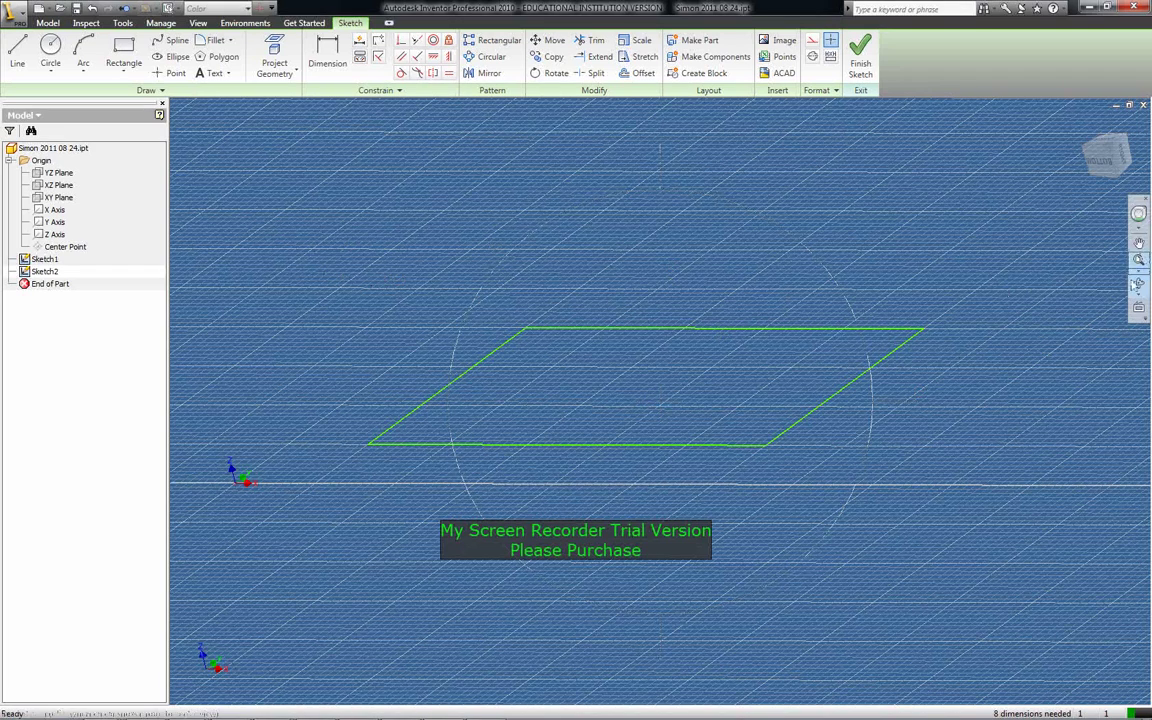
key(Escape)
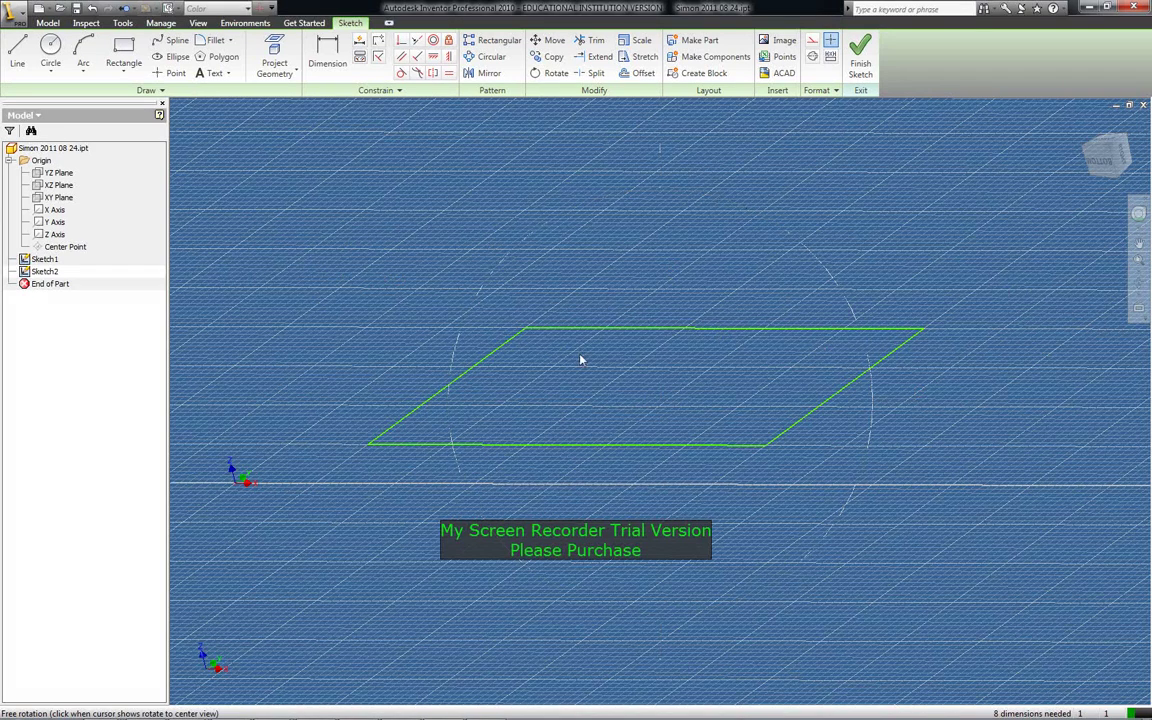
click(47, 23)
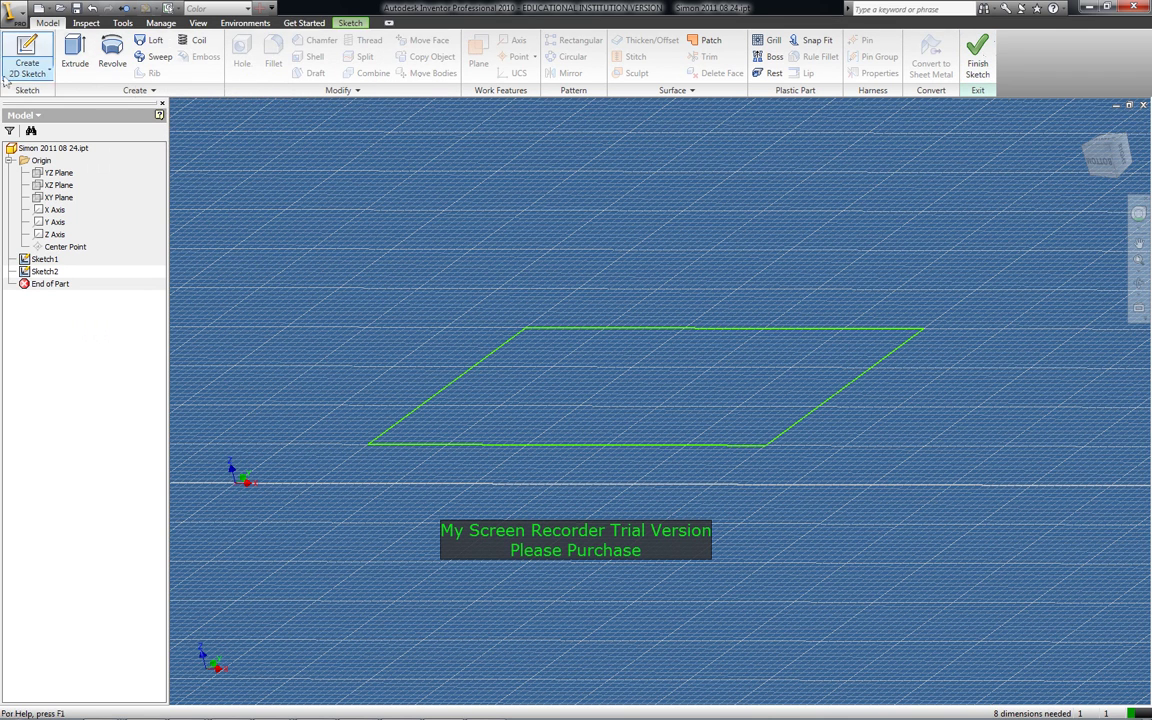
Step: Extrude the rectangle 20 mm upward in direction 1 to create Extrusion1
click(72, 52)
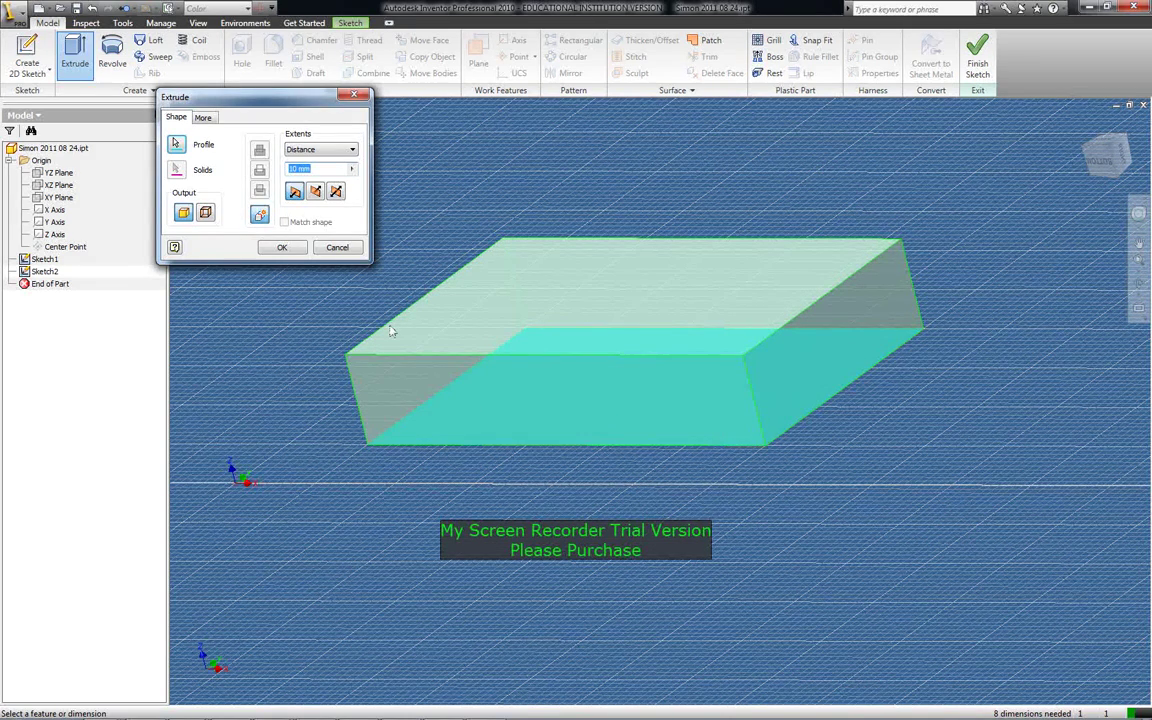
double_click(304, 168)
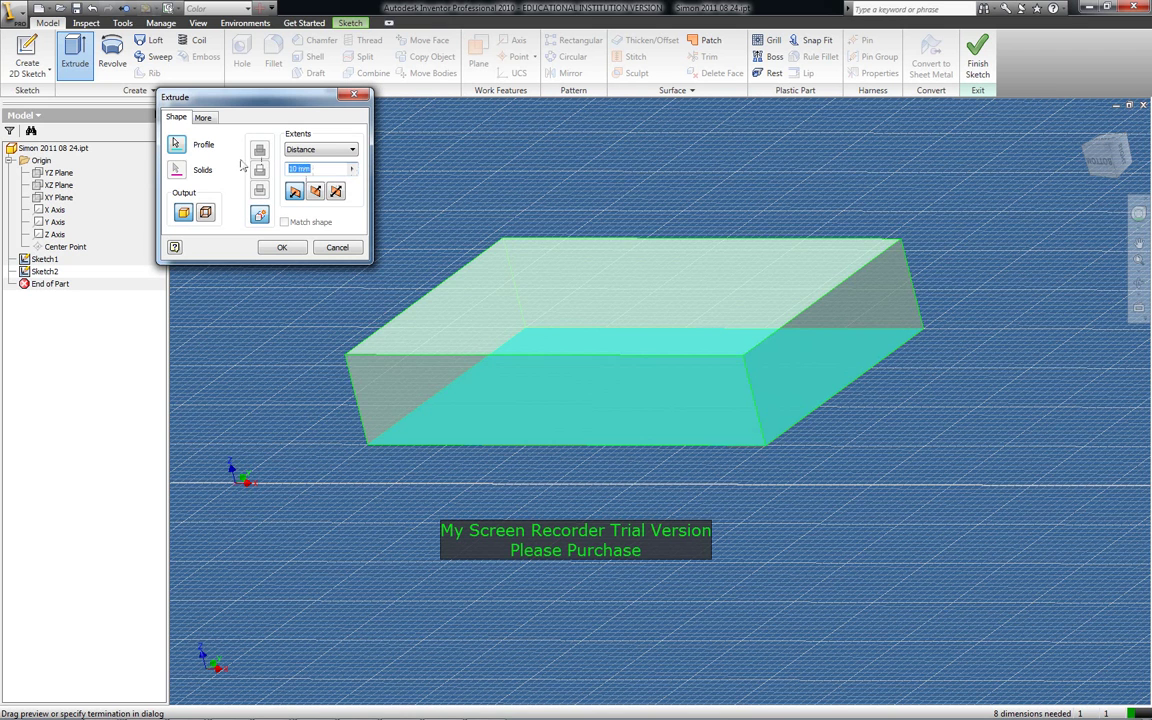
text(20)
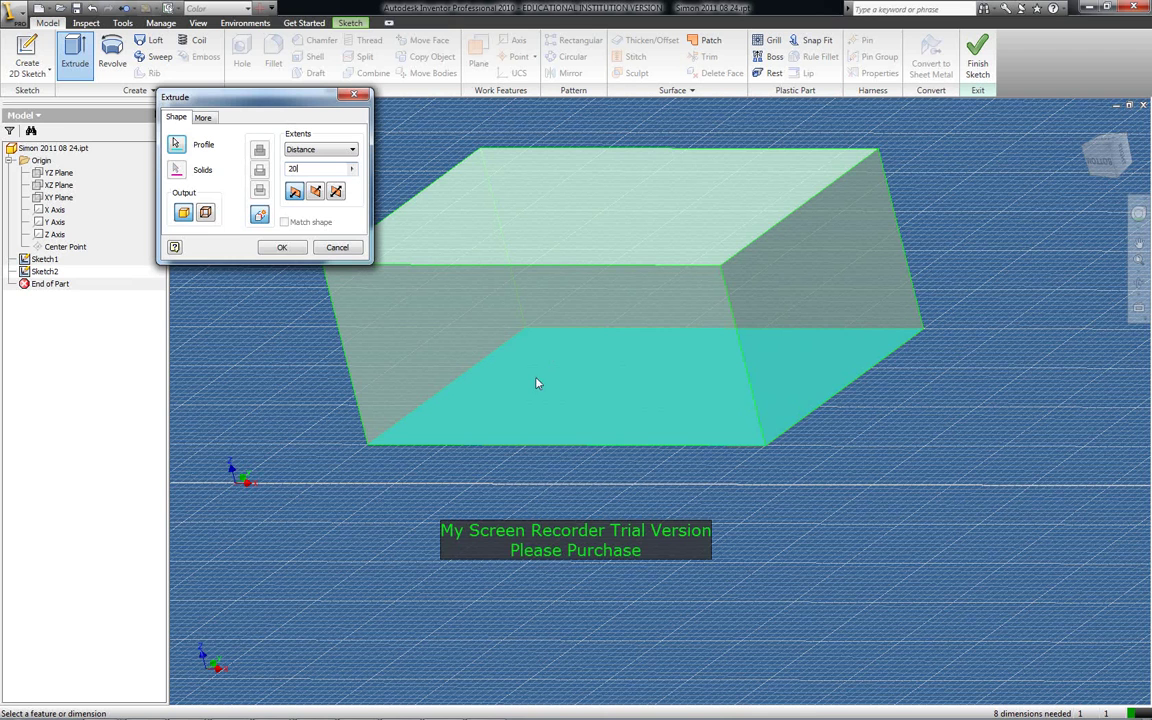
click(316, 192)
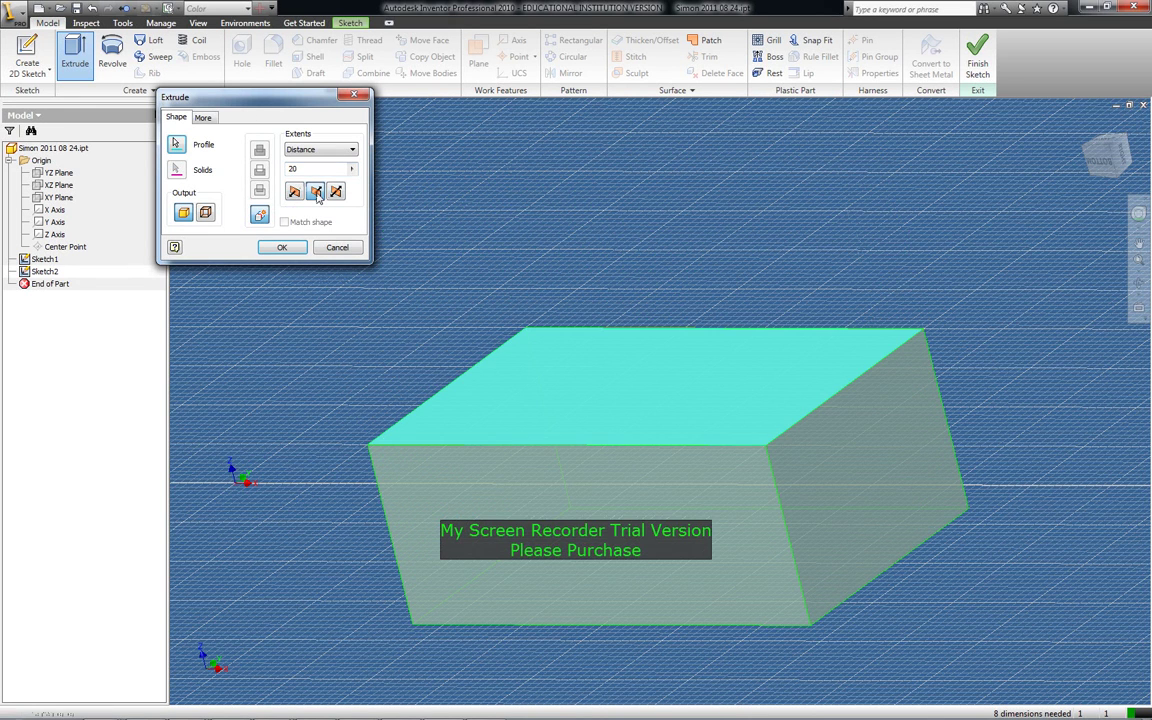
click(294, 192)
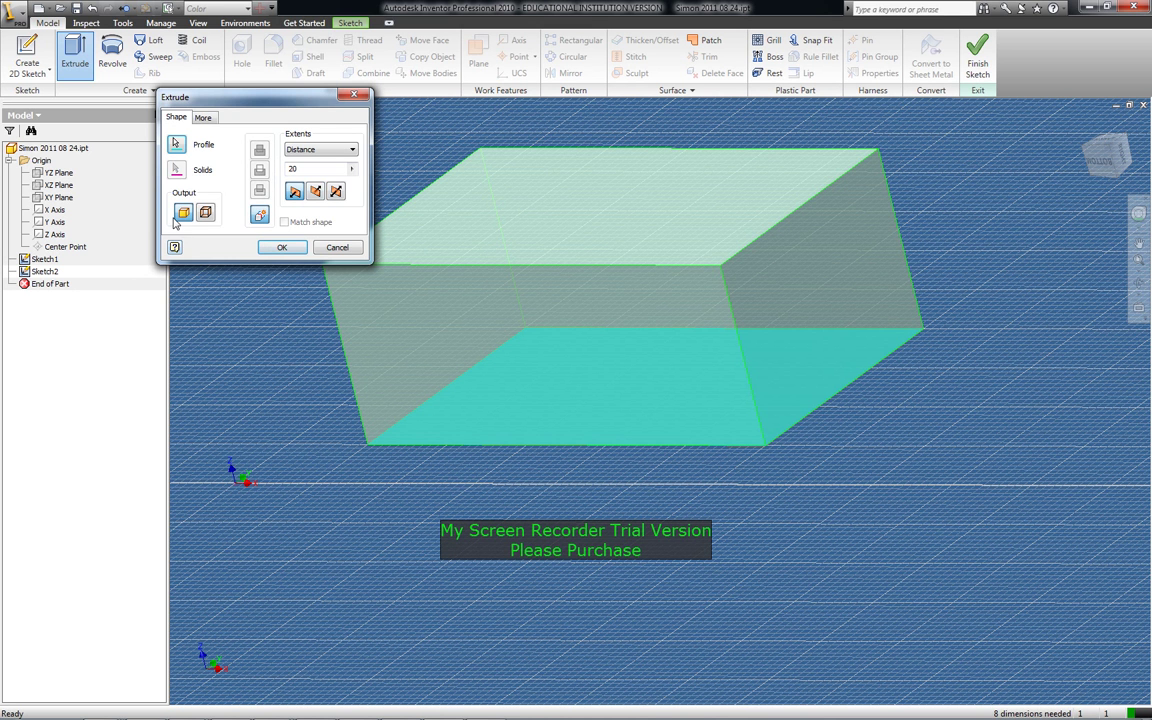
click(281, 249)
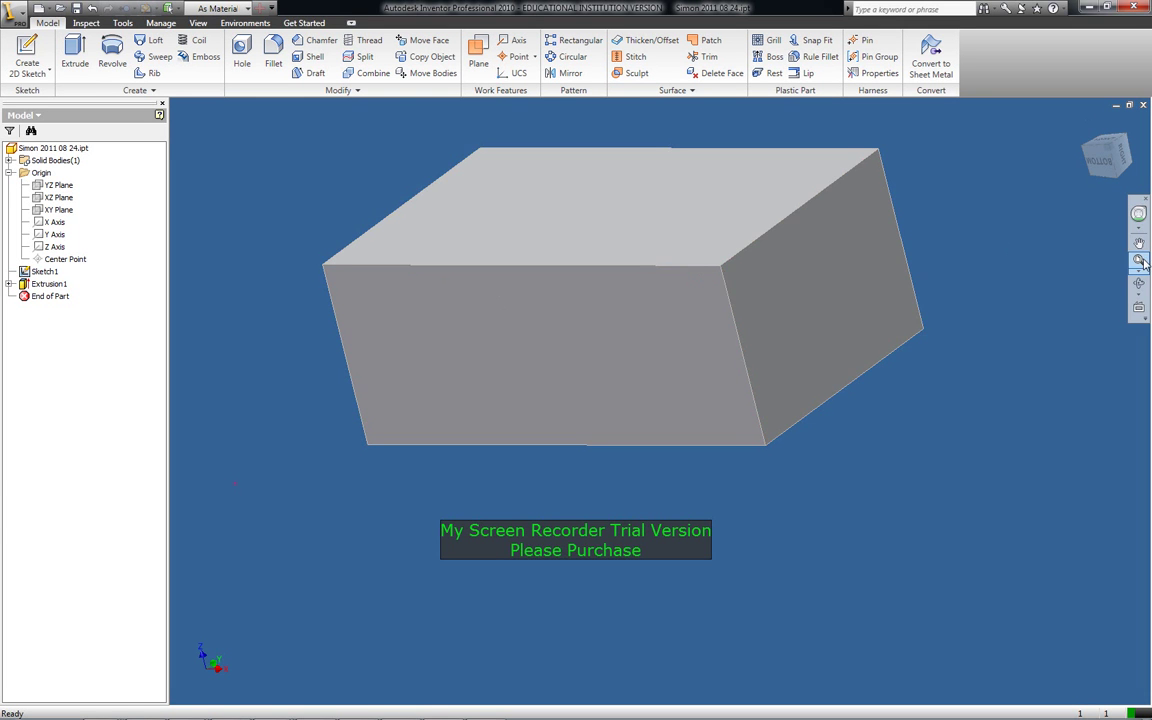
Step: Switch the box to the Wireframe visual style and orbit it to a closer angle
scroll(1030, 245, up, 2)
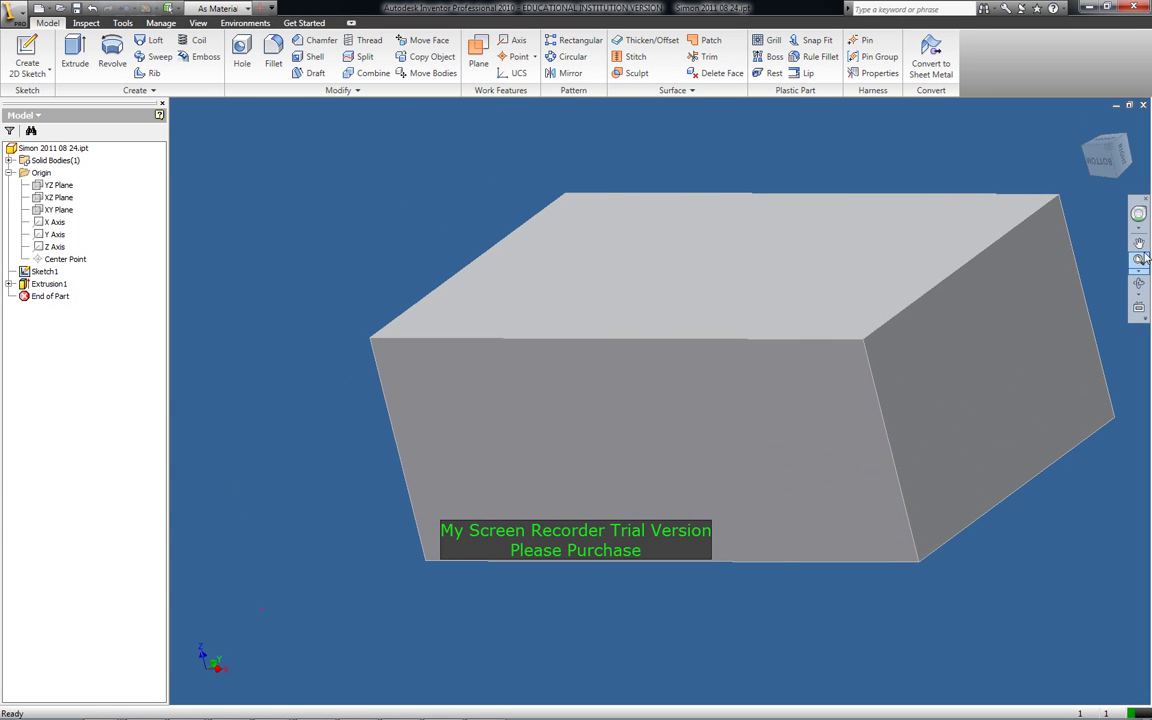
click(1140, 285)
drag(793, 355, 848, 391)
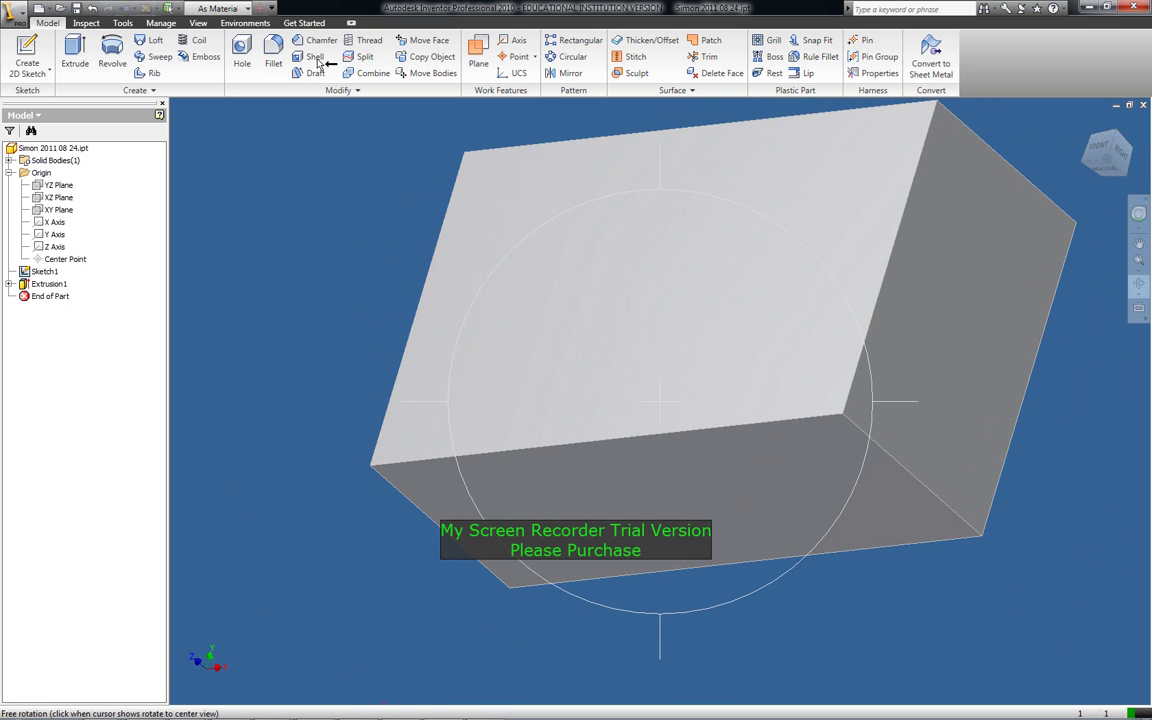
click(197, 23)
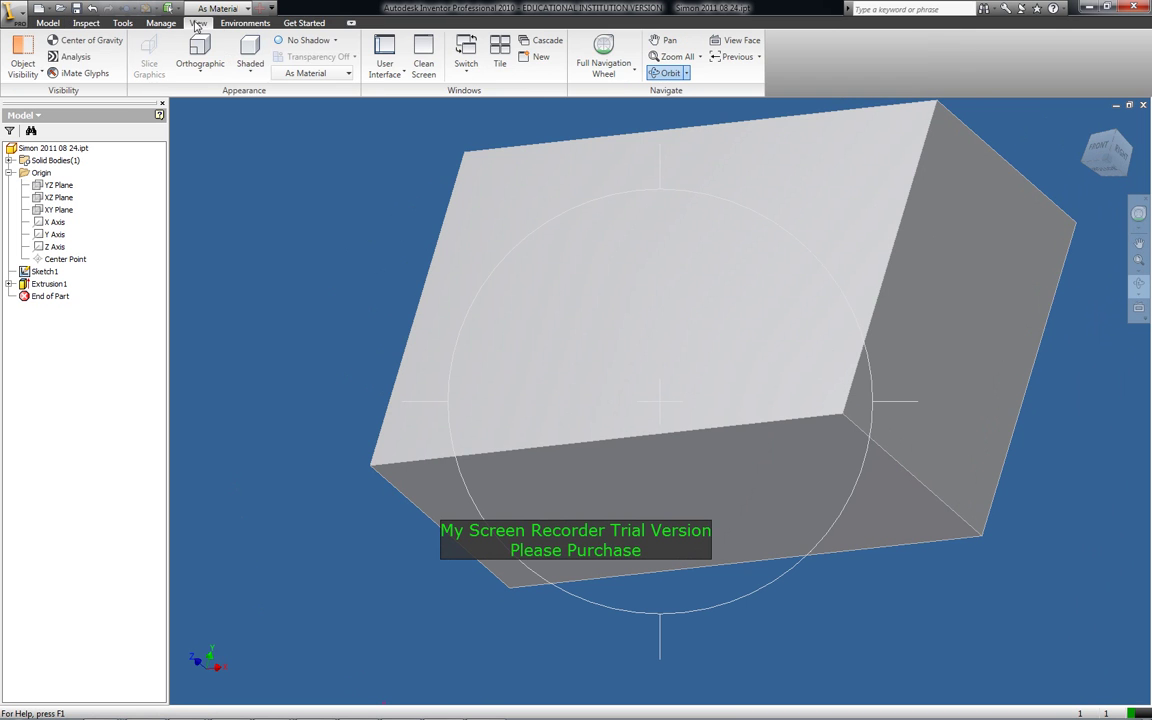
click(250, 60)
click(278, 152)
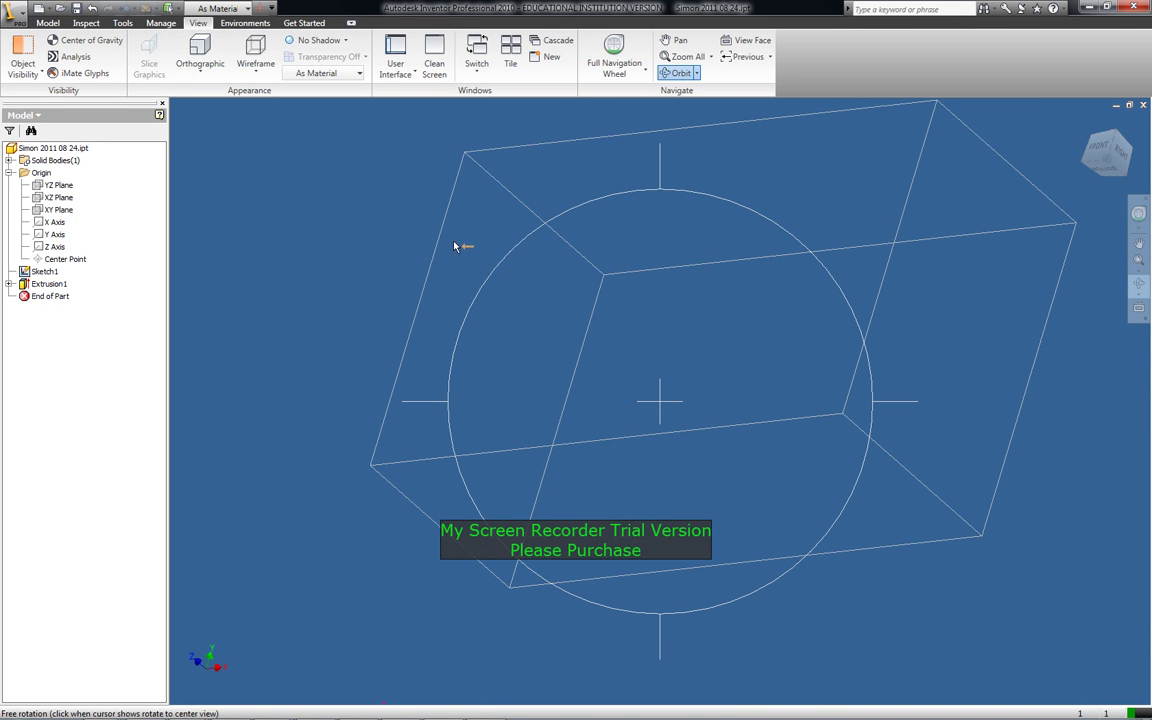
drag(648, 300, 817, 354)
Step: Set the box's visual style back to Shaded
click(256, 64)
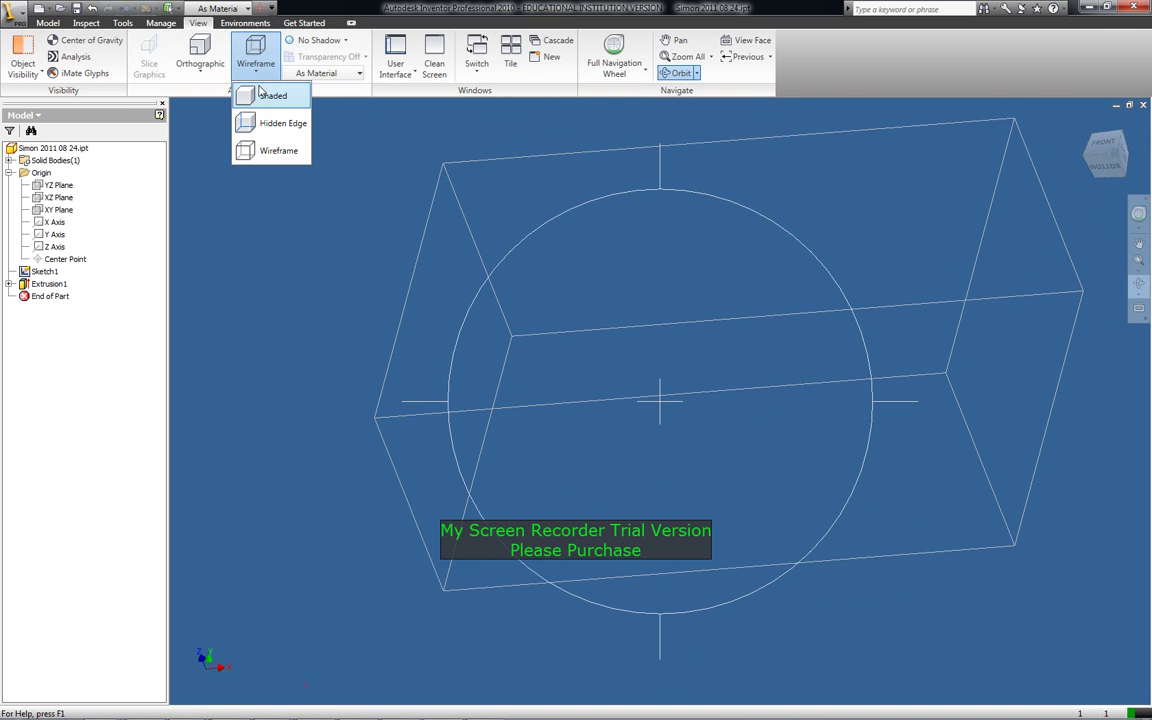
click(268, 96)
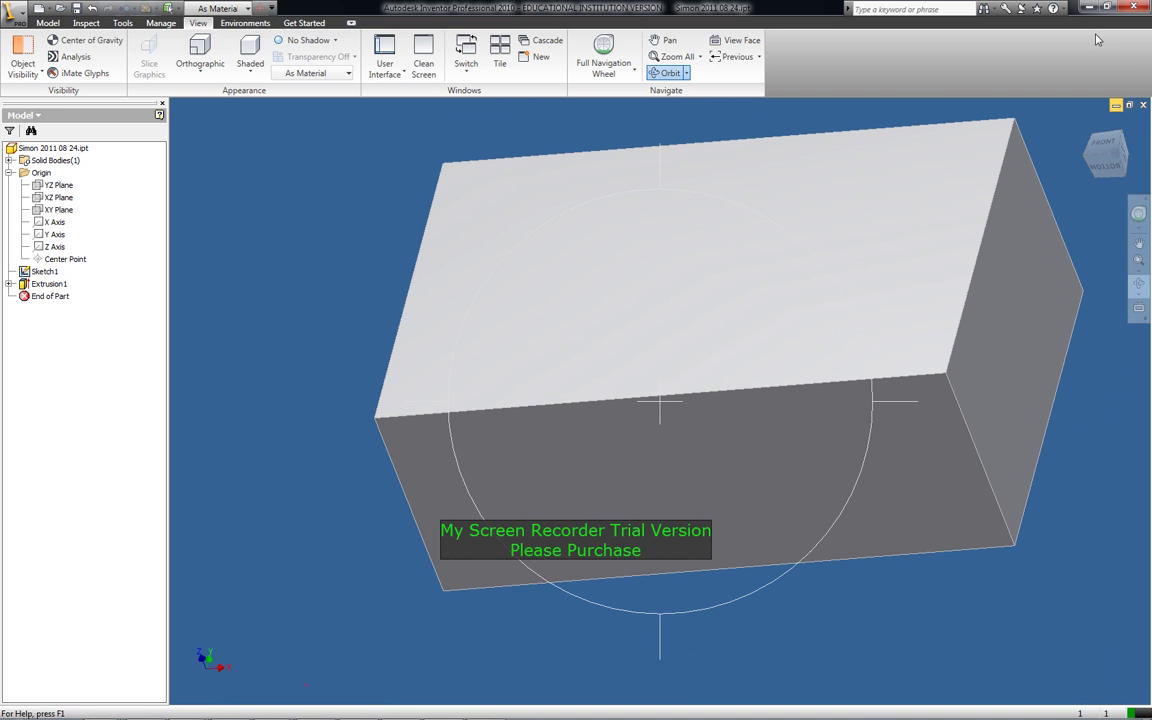
mouse_move(361, 706)
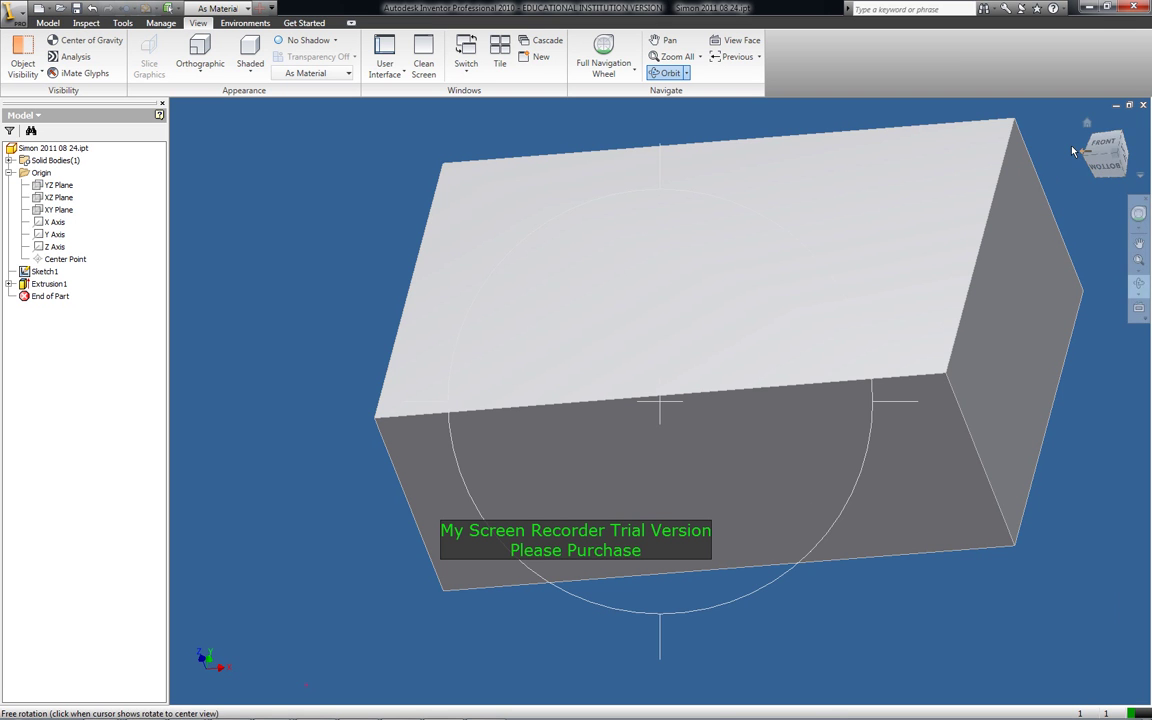
Step: View the box from FRONT, zooming and panning so it fills the view
click(1108, 145)
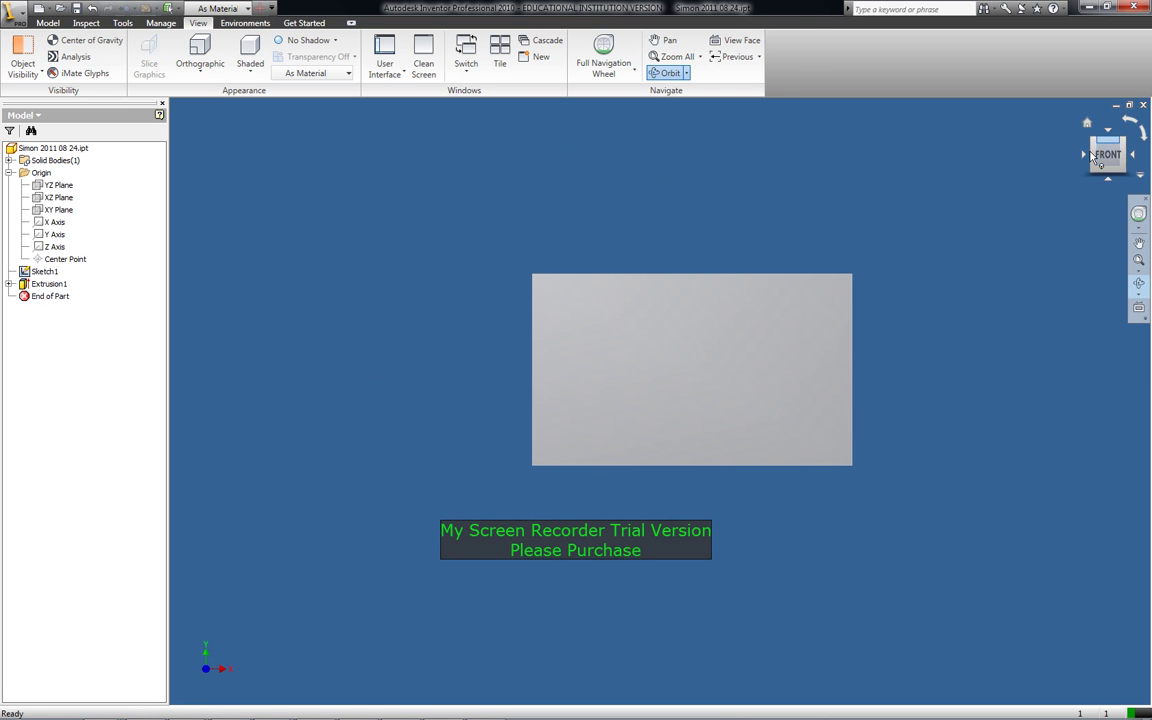
click(1140, 280)
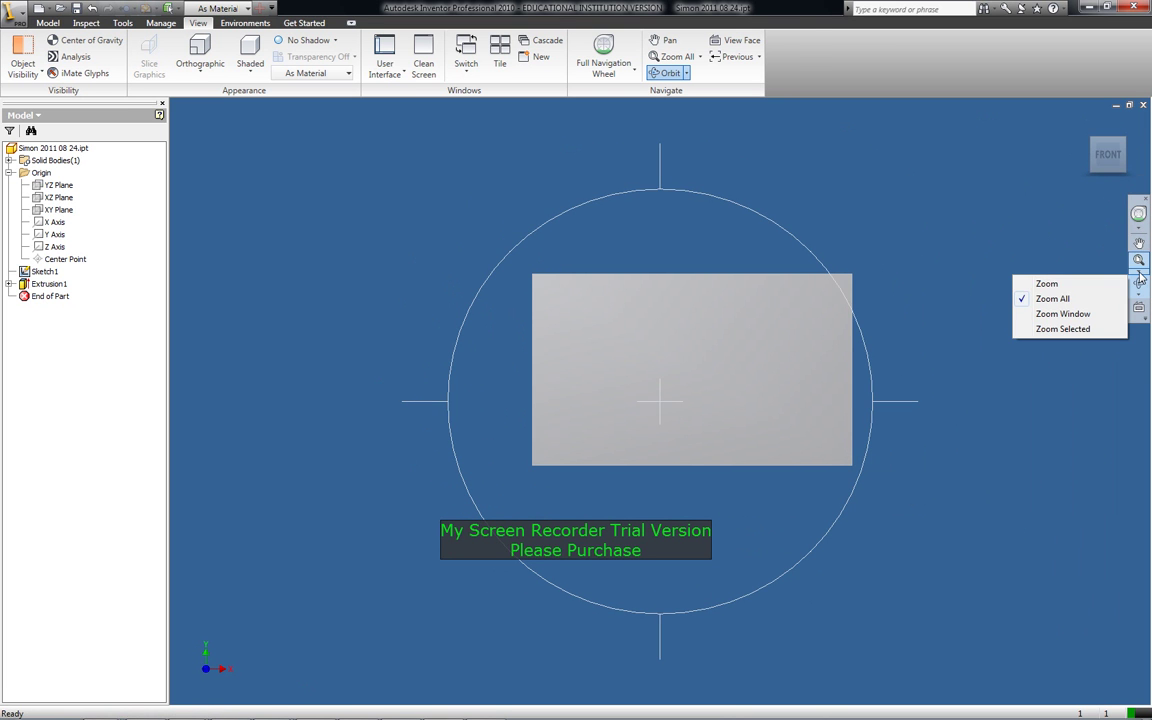
click(1072, 297)
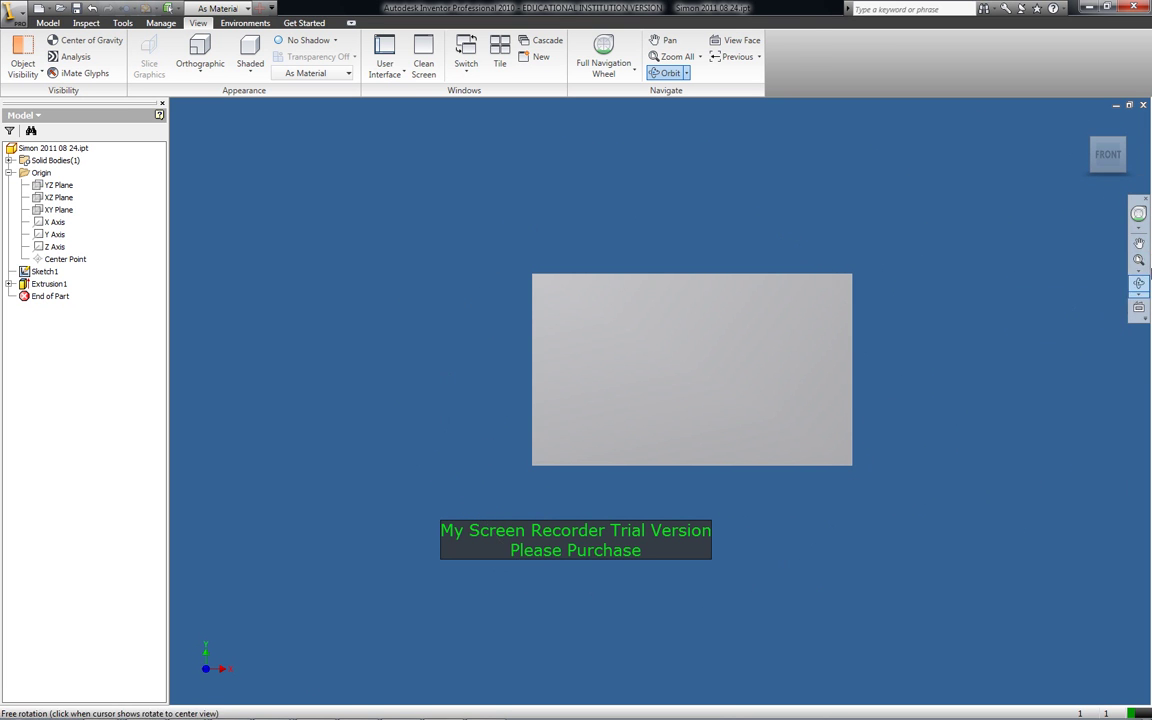
click(1139, 260)
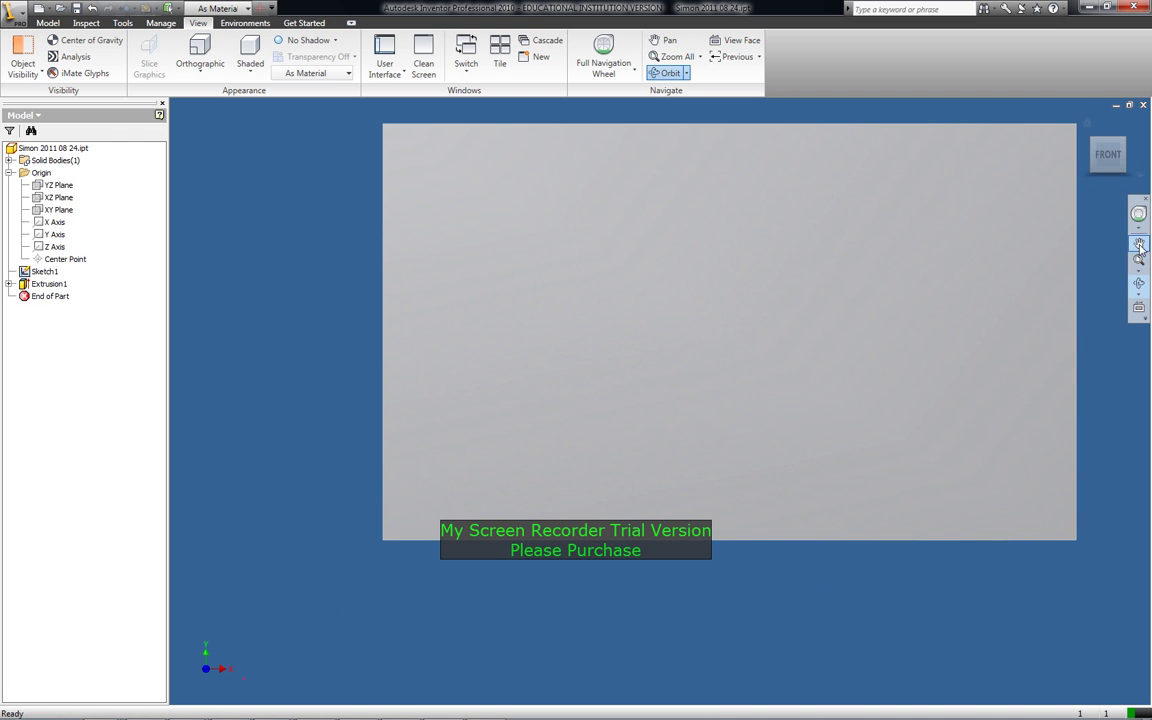
click(1139, 243)
drag(915, 252, 814, 312)
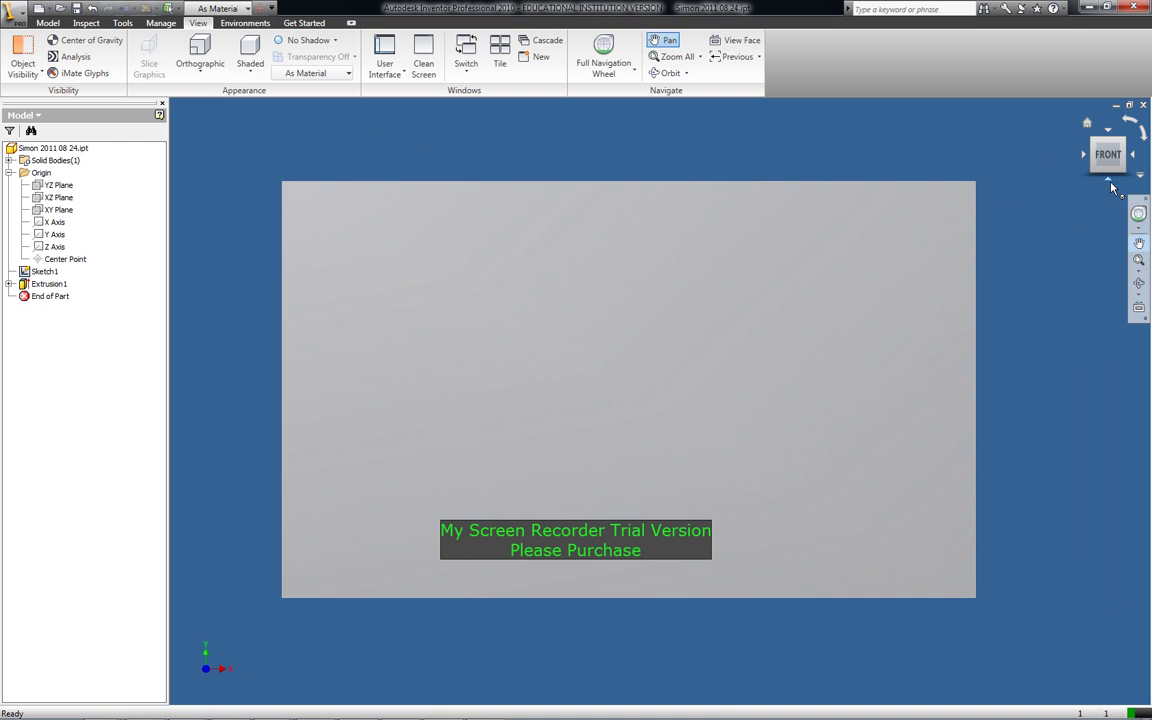
key(Escape)
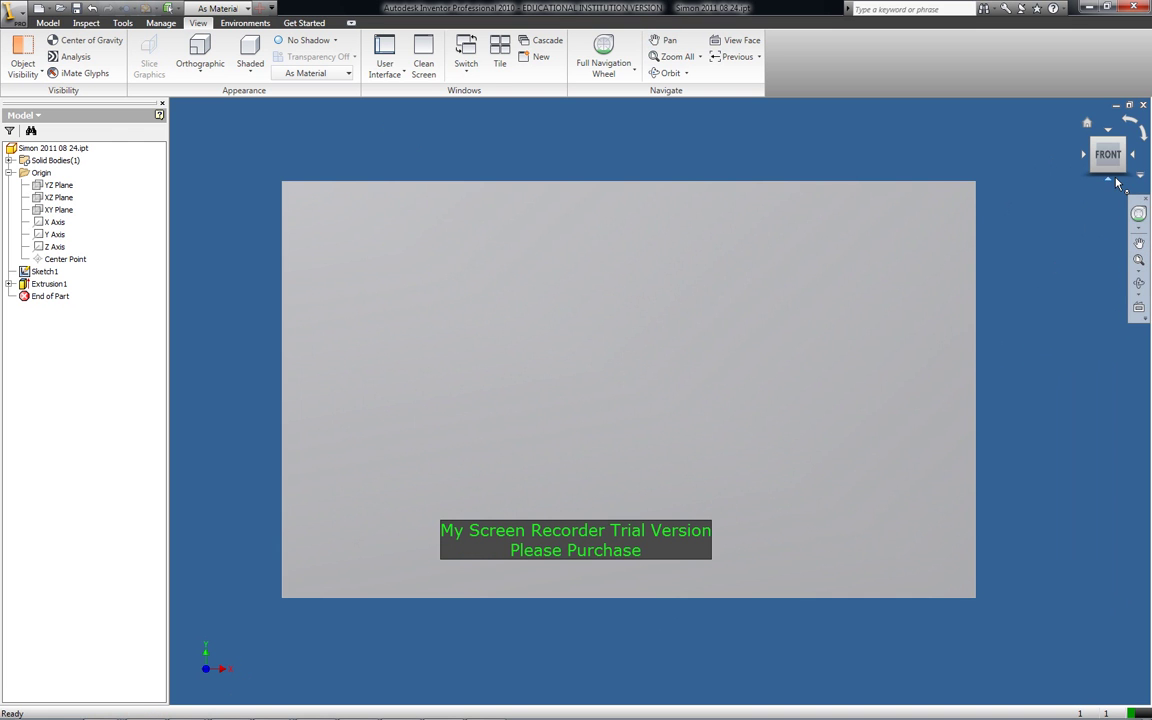
Step: Inspect the box from bottom, isometric, right and top ViewCube views, ending on front
click(1108, 173)
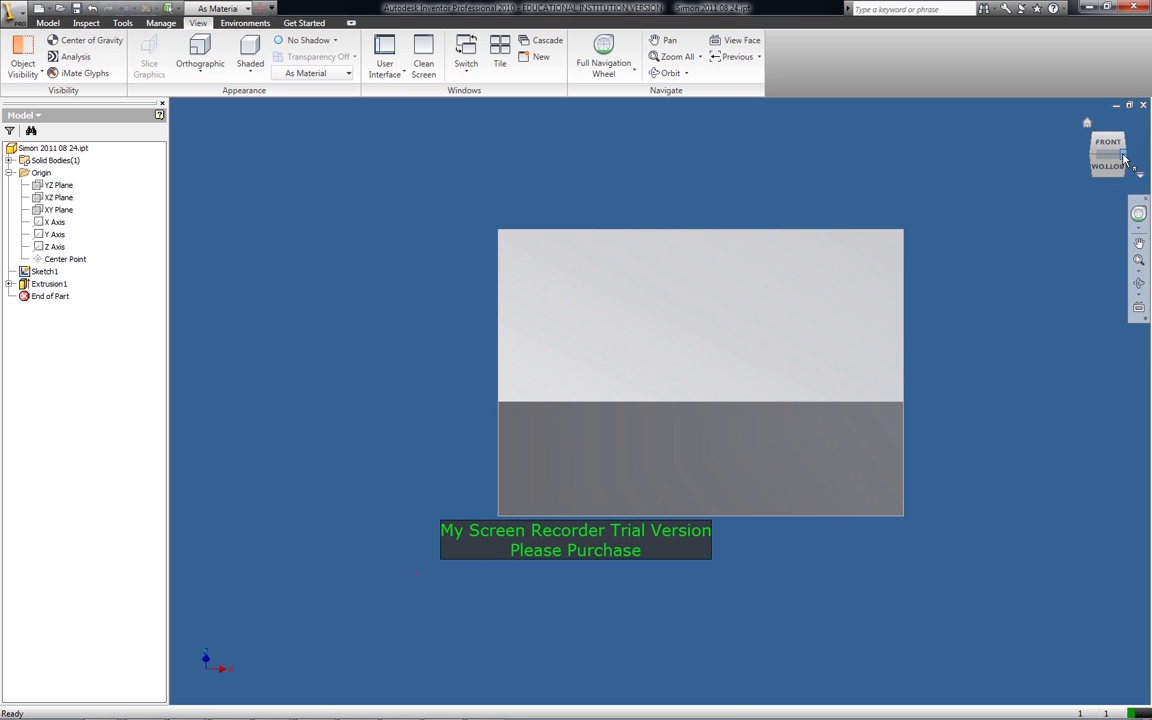
click(1124, 164)
click(1119, 163)
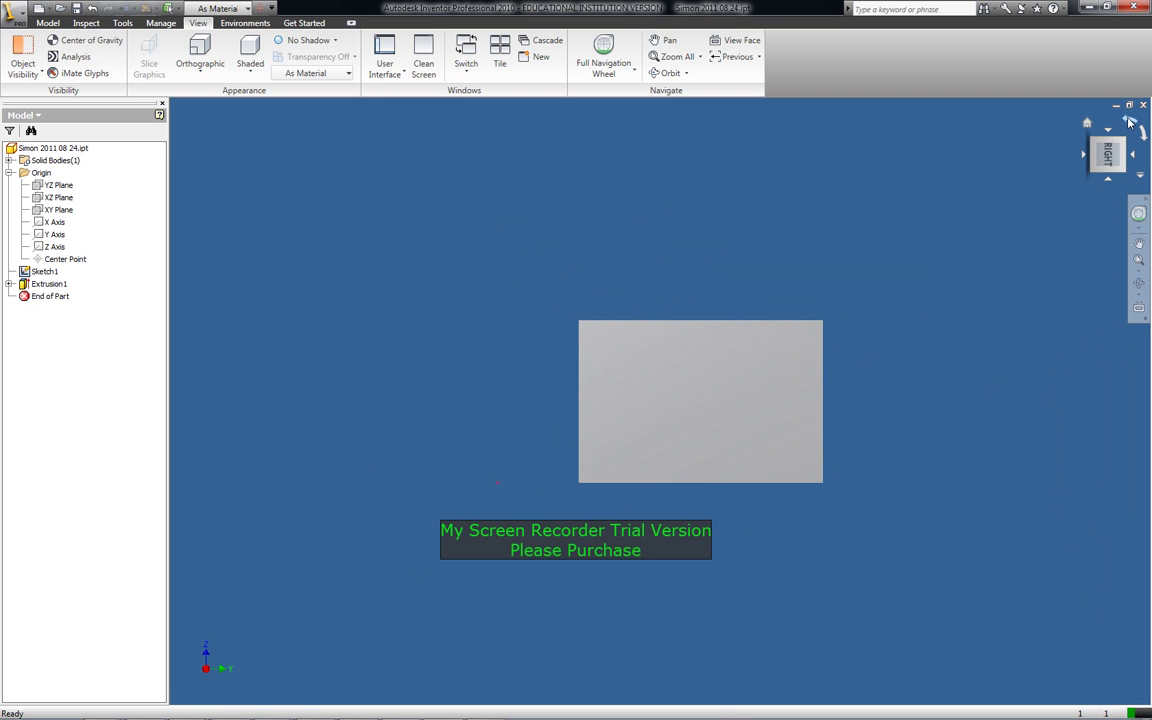
click(1129, 121)
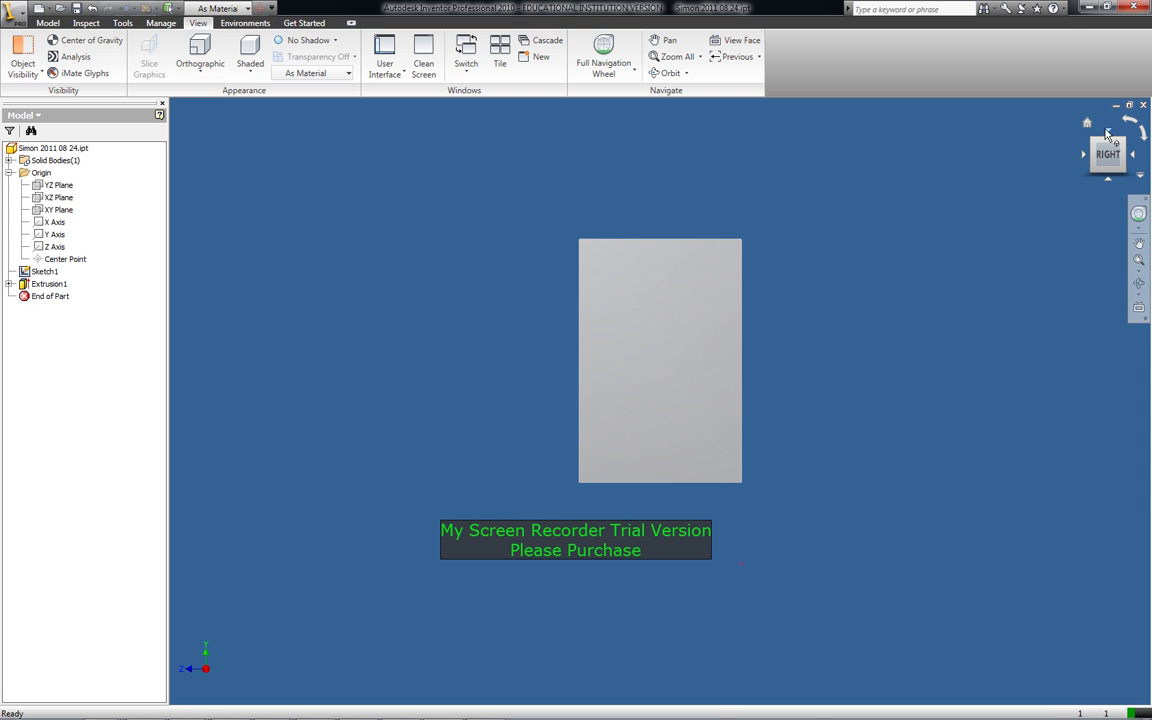
click(1108, 136)
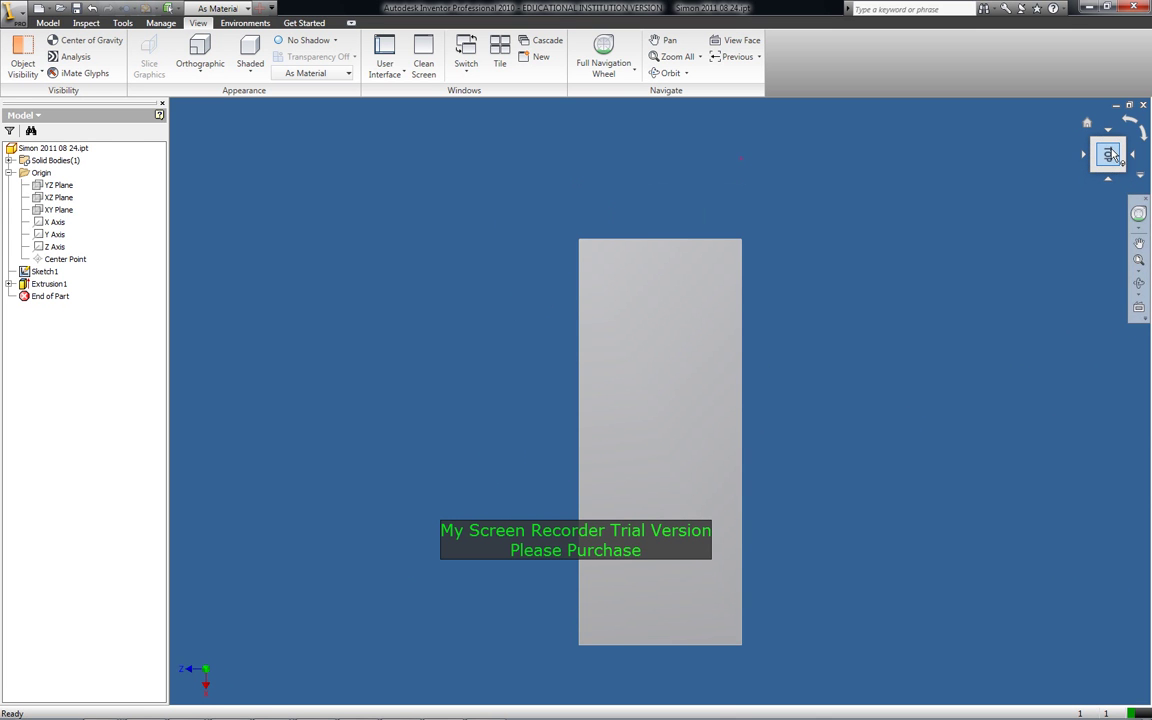
click(1129, 121)
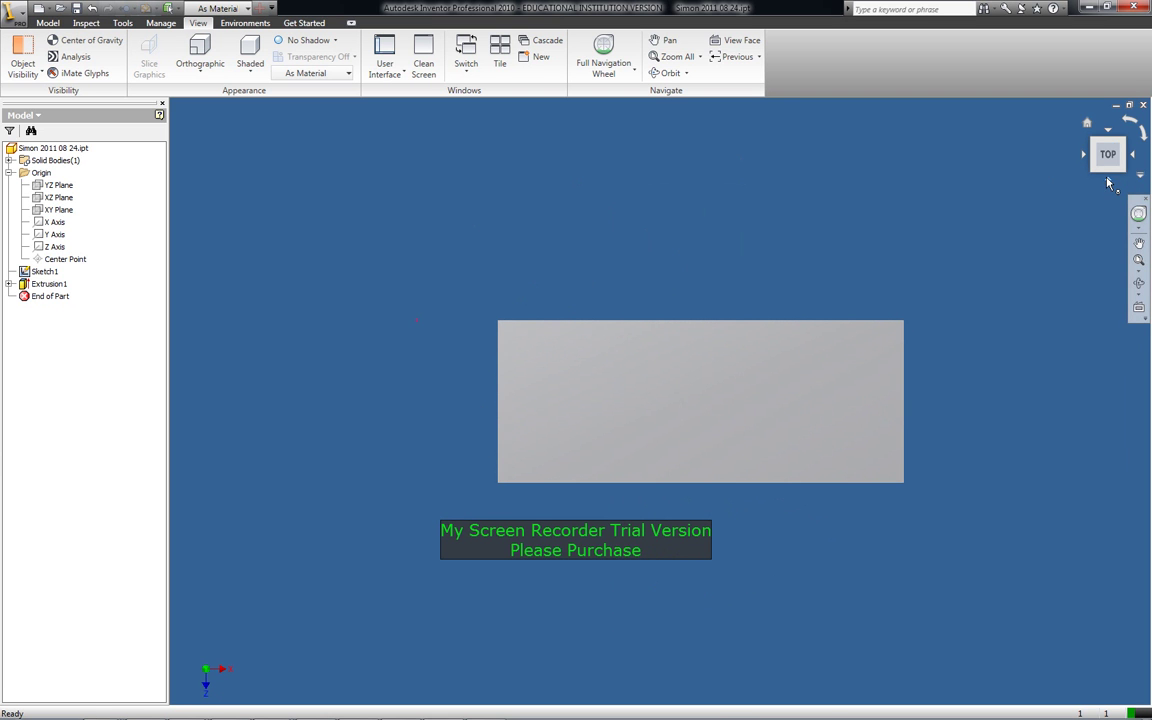
click(1113, 146)
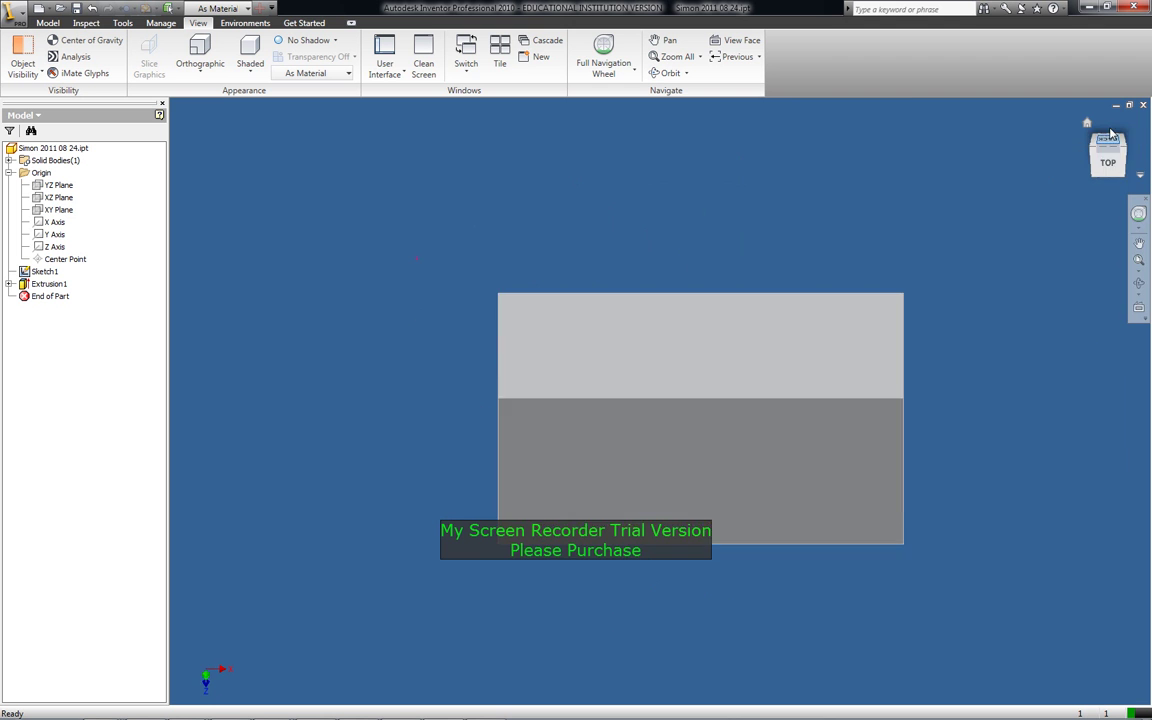
click(1110, 183)
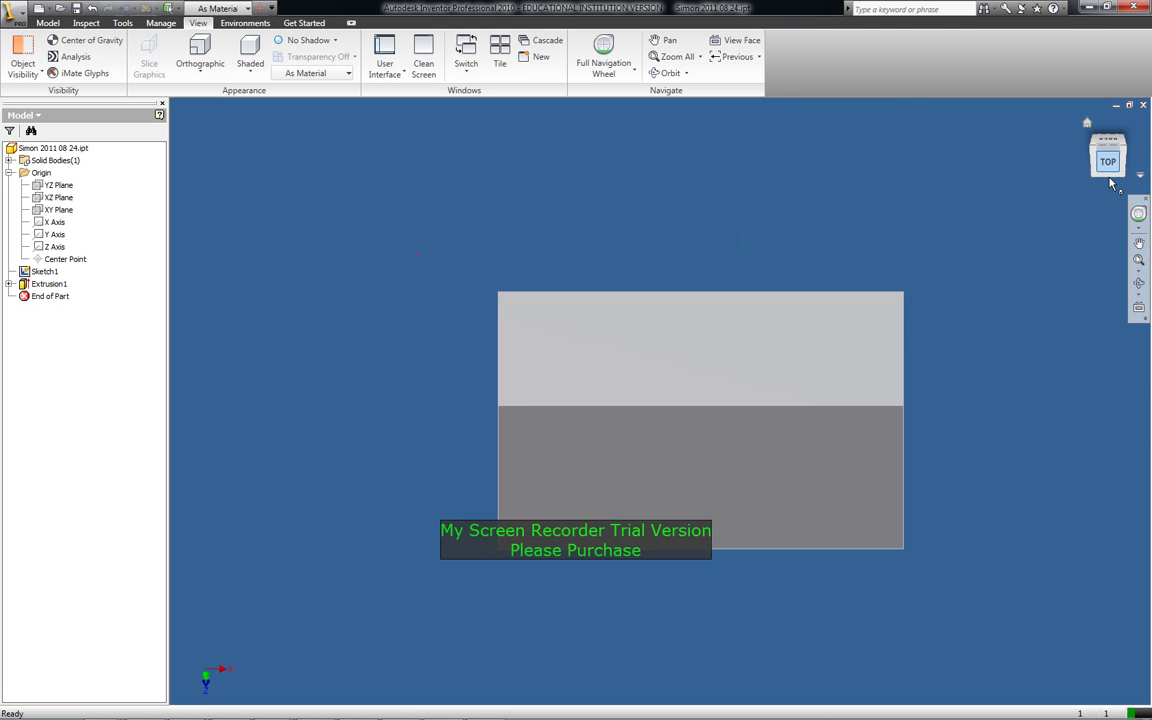
click(1110, 184)
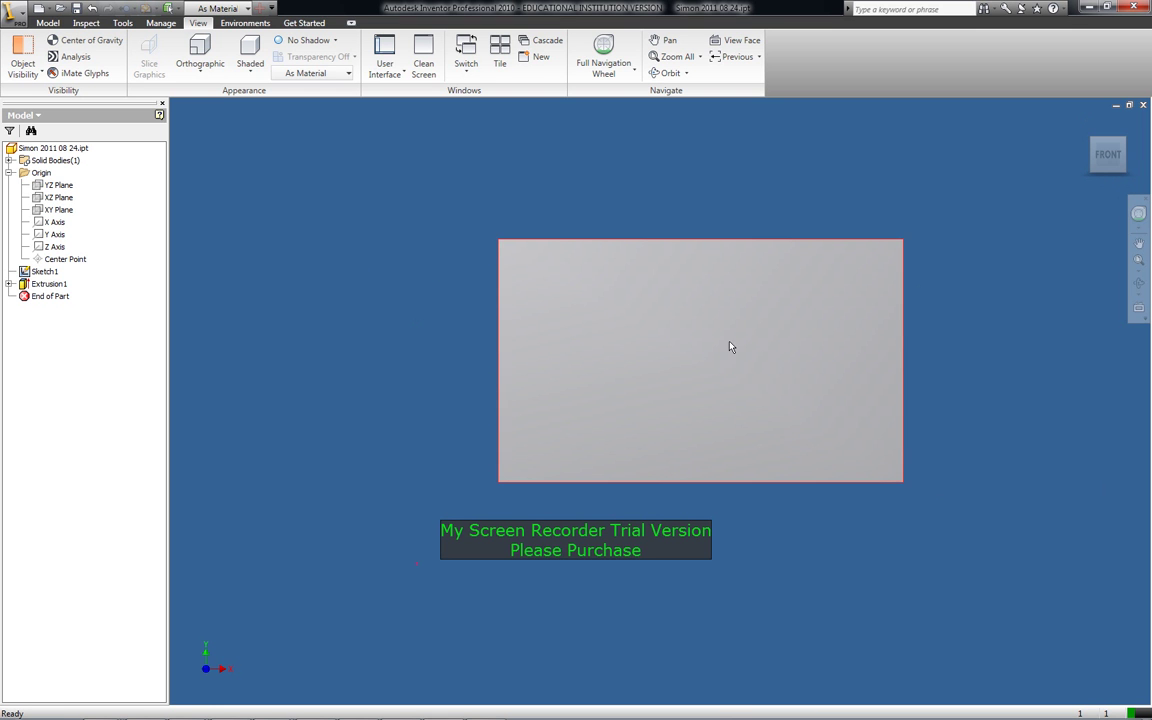
Step: Start Sketch3 on the box's front face and orbit to check it in 3D
click(48, 23)
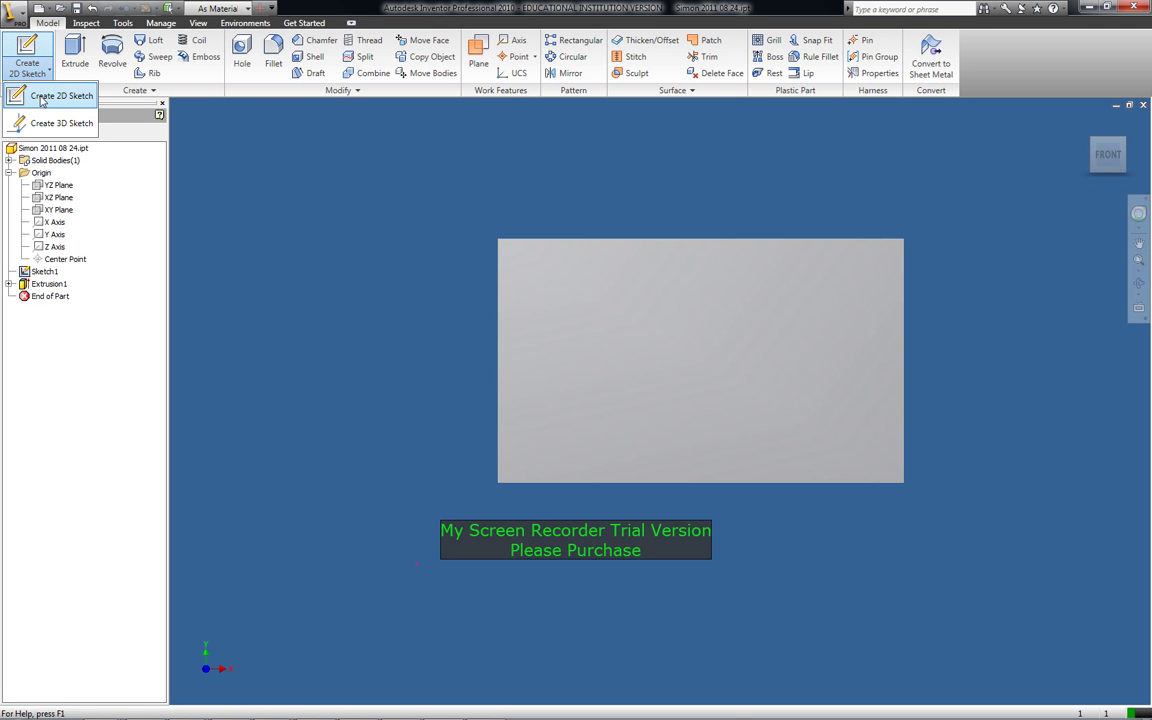
click(640, 349)
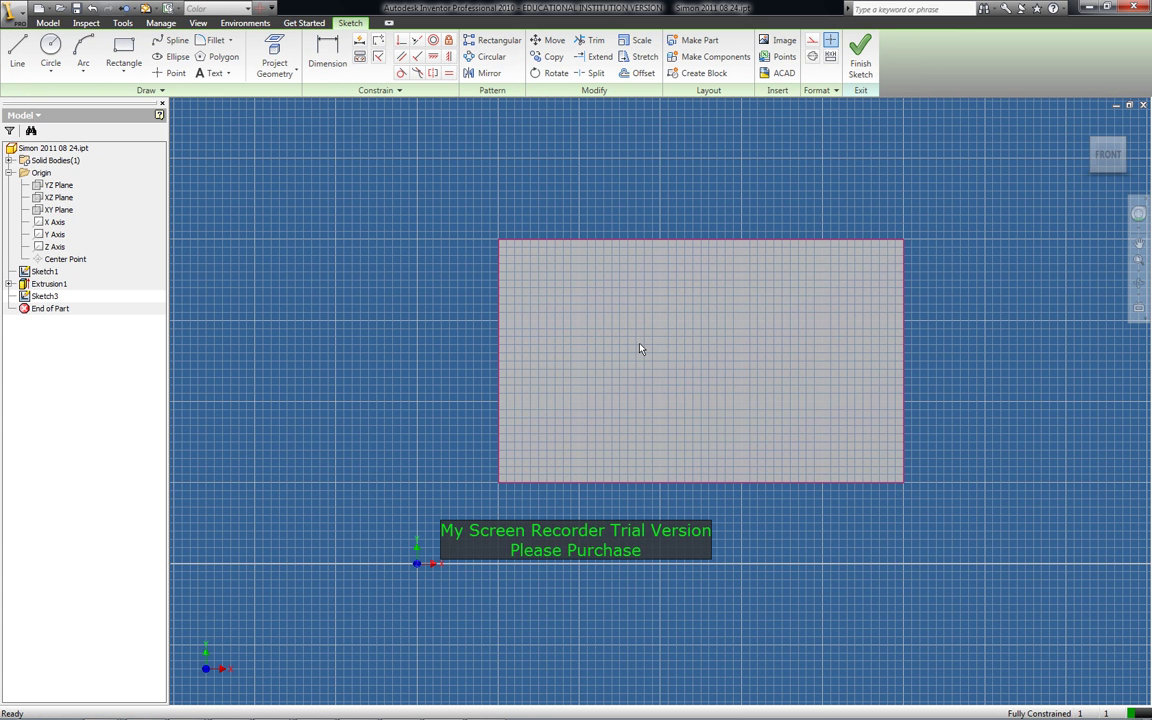
click(1138, 283)
mouse_move(797, 404)
mouse_down()
mouse_move(745, 412)
mouse_move(722, 291)
mouse_move(728, 314)
mouse_move(668, 372)
mouse_move(728, 353)
mouse_move(820, 366)
mouse_up()
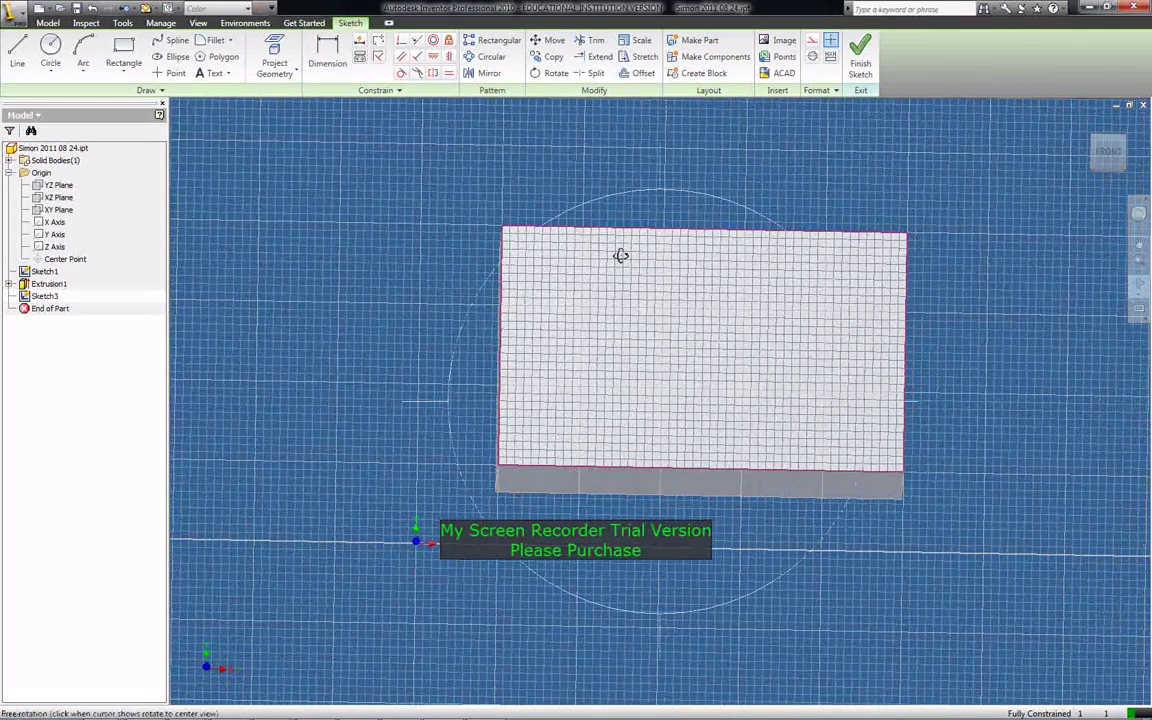
drag(638, 342, 643, 368)
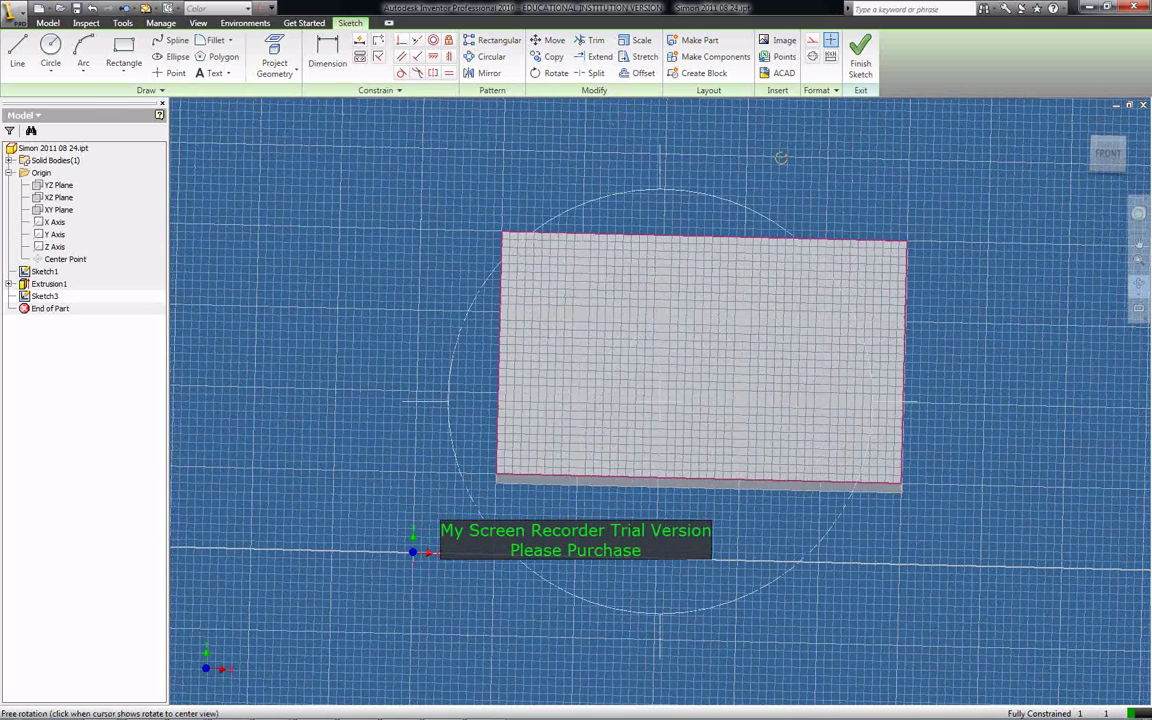
key(Escape)
Step: Return to the straight-on front view of the new sketch and zoom in
scroll(908, 327, up, 4)
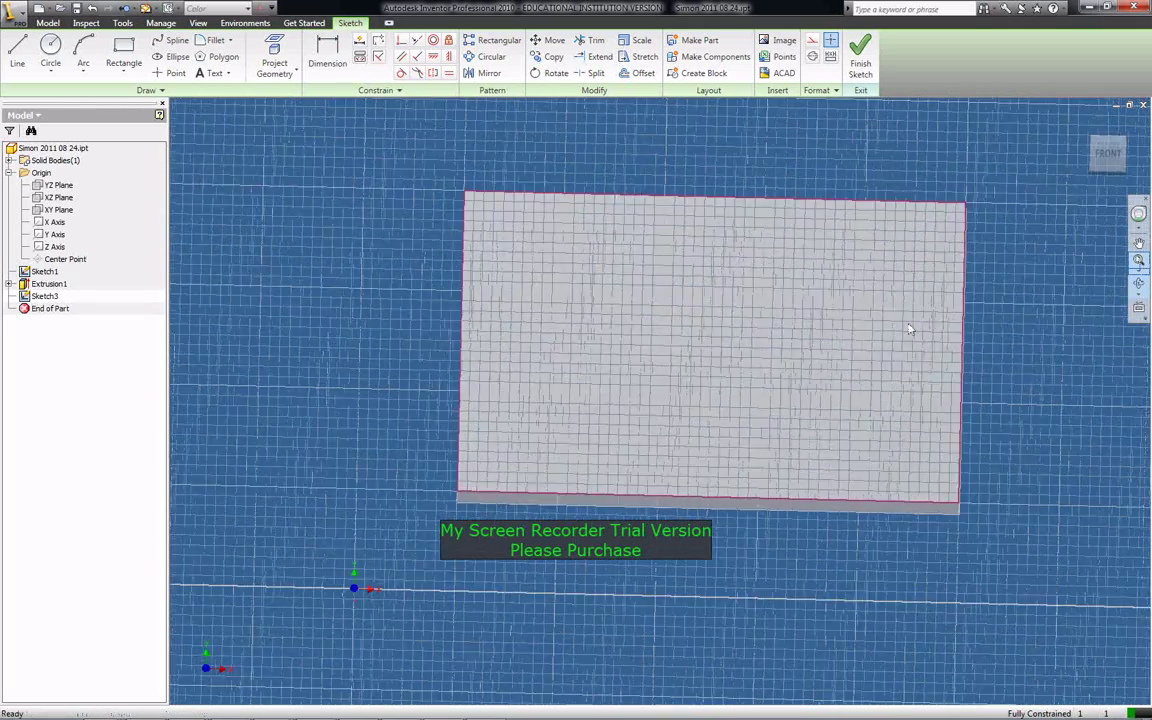
click(1107, 155)
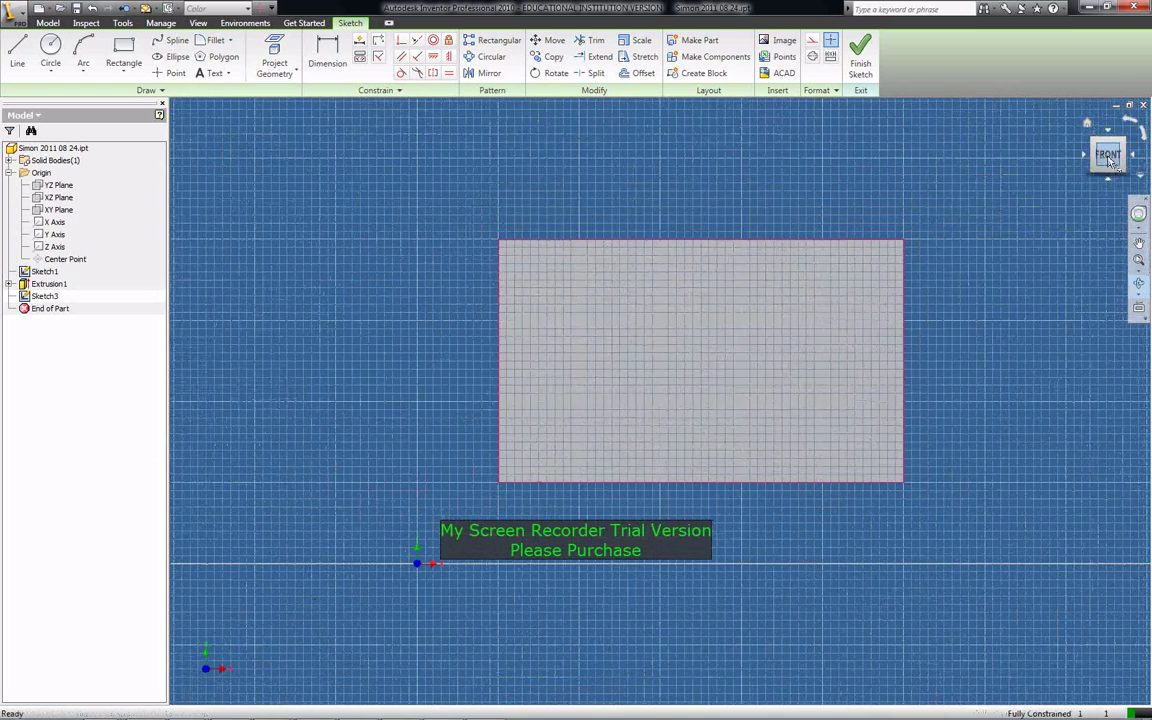
scroll(972, 310, up, 2)
scroll(972, 310, up, 2)
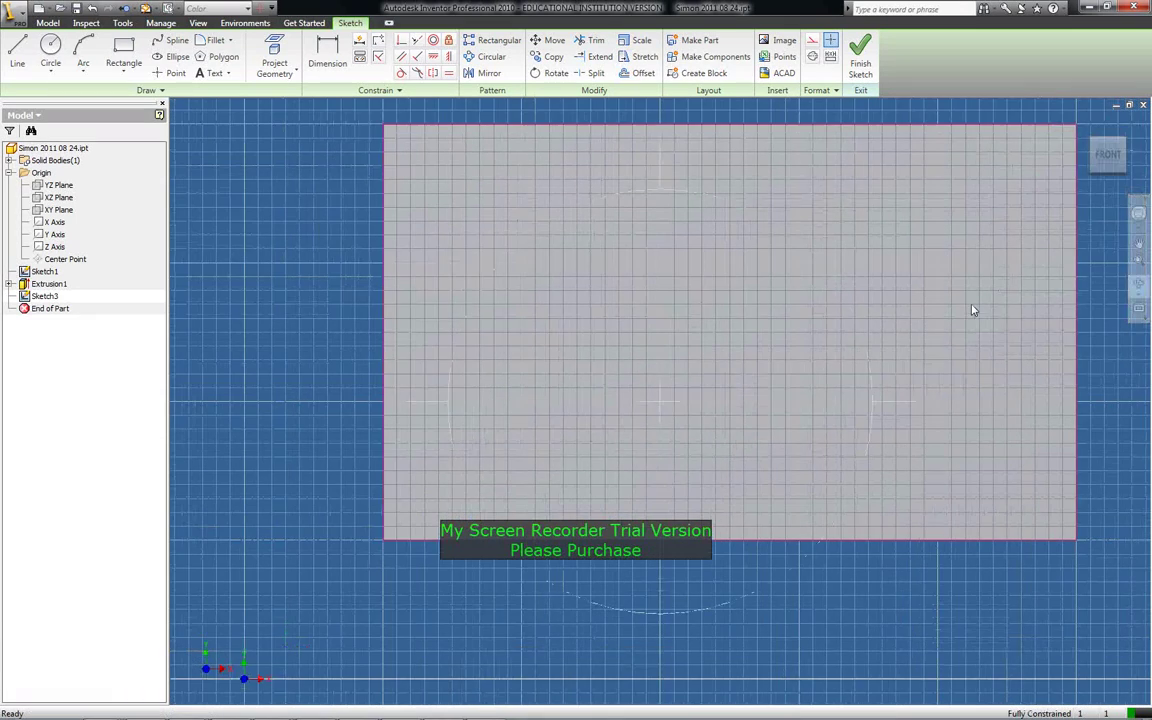
key(F4)
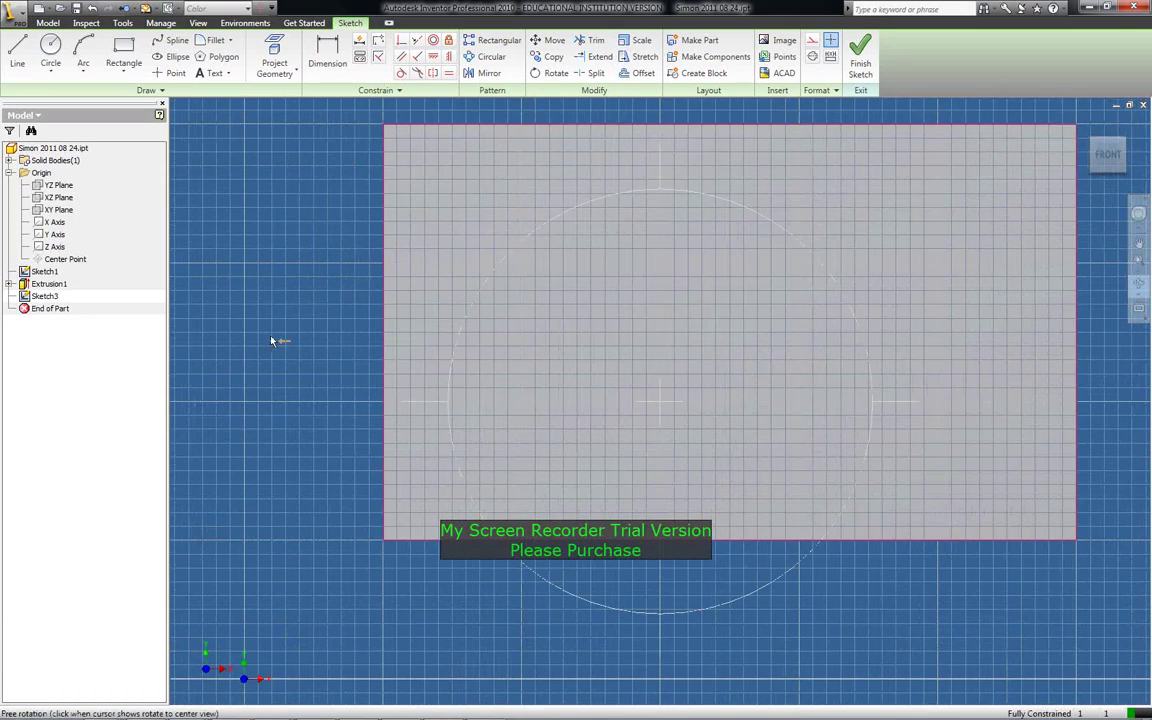
key(Escape)
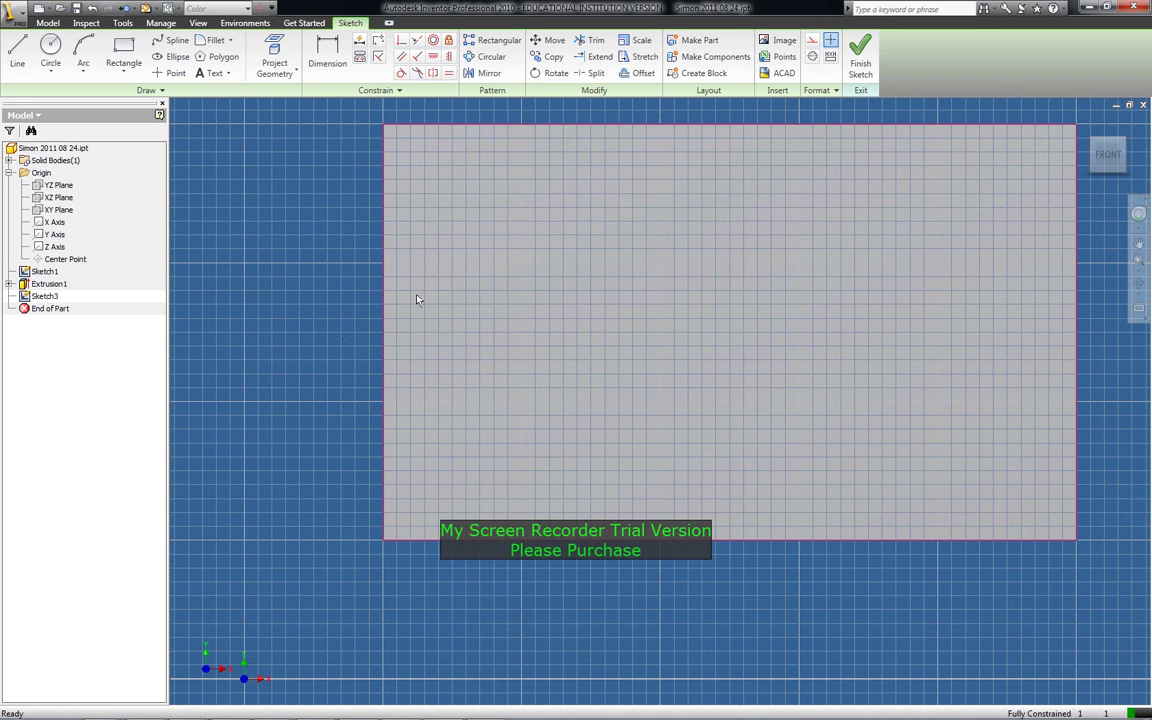